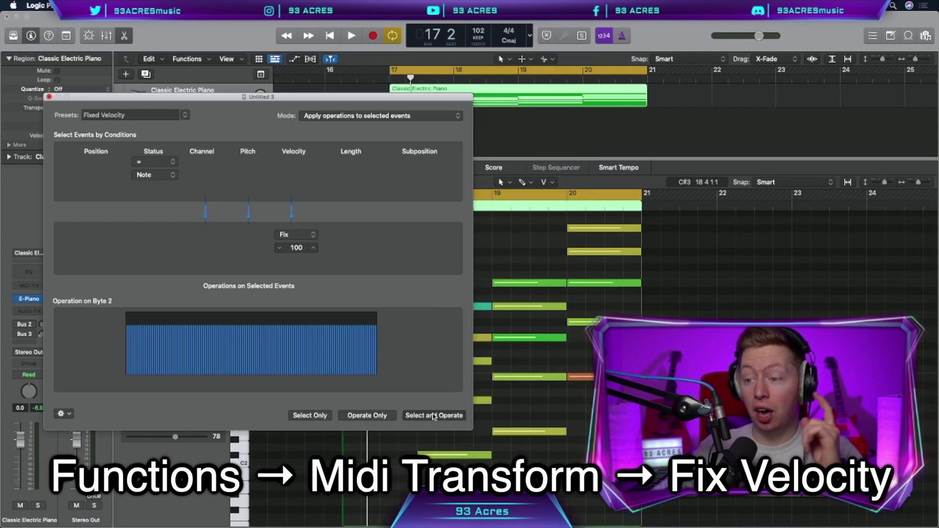
# Apply a fixed velocity of 100 to all notes of the electric piano chords.
pyautogui.click(433, 416)
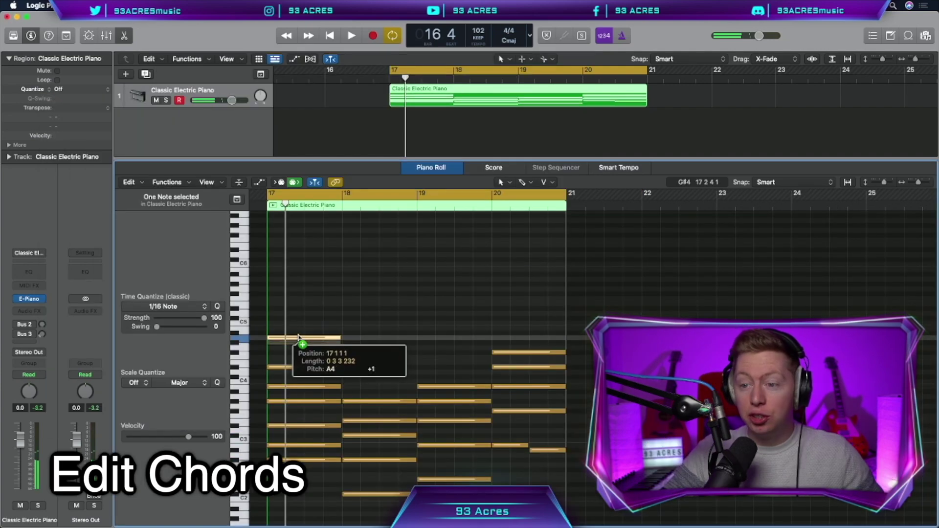
# Extend the chords by copying the bar 17 top note higher and raising the bar 18 and 19 notes an octave.
pyautogui.moveTo(299, 342); pyautogui.dragTo(300, 332)
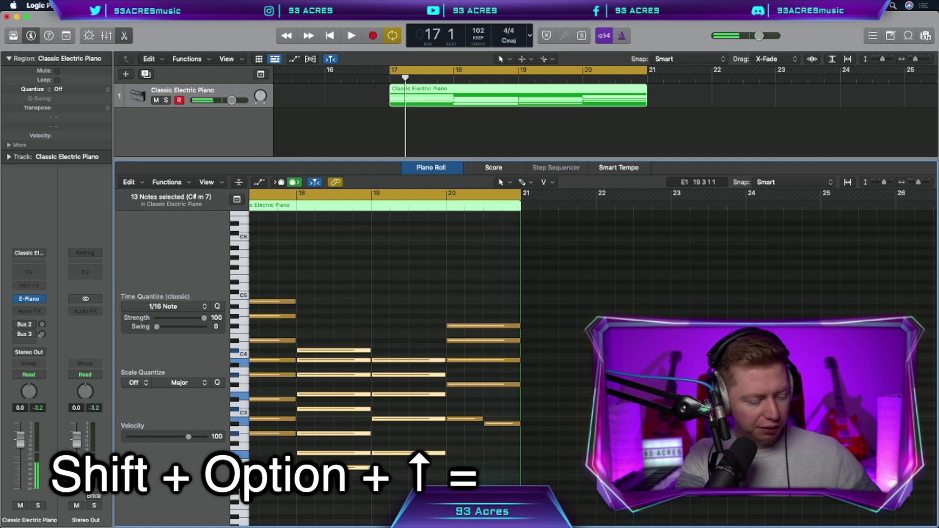
pyautogui.hotkey('shift', 'alt', 'Up')
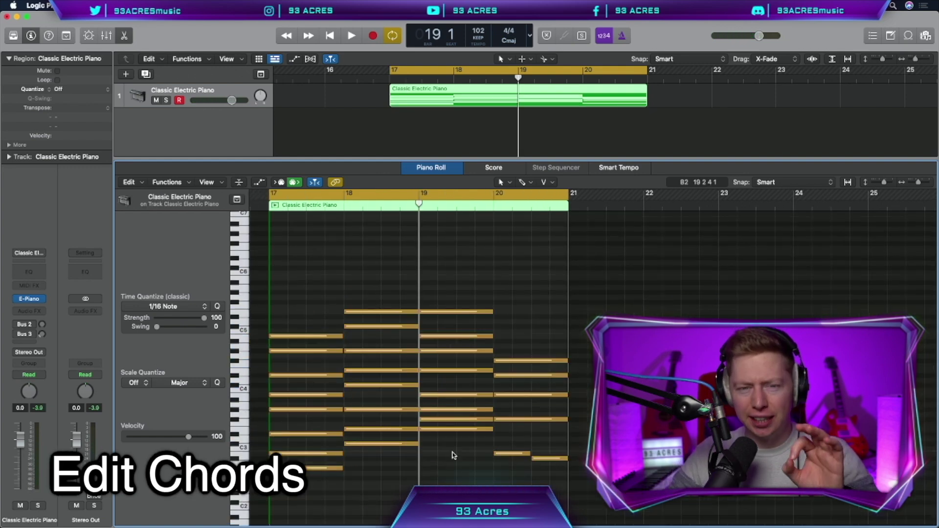
pyautogui.click(445, 419)
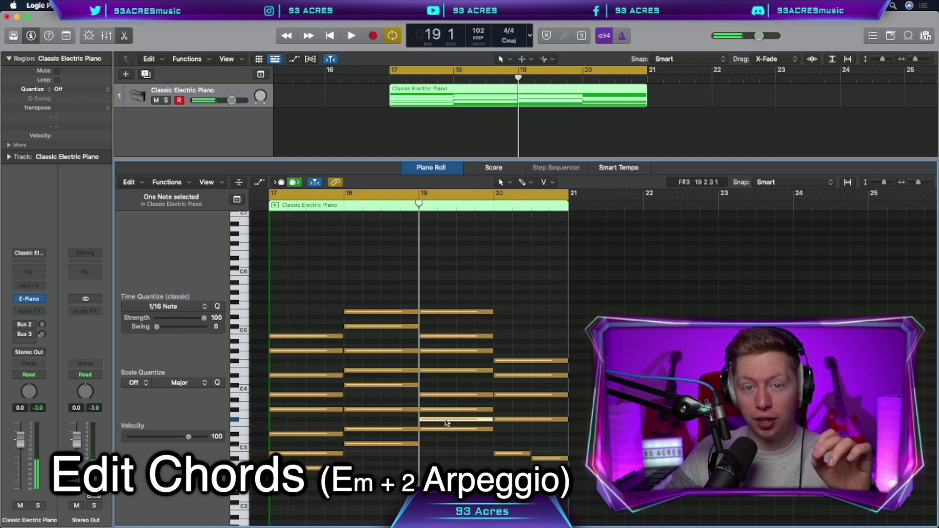
pyautogui.press('space')
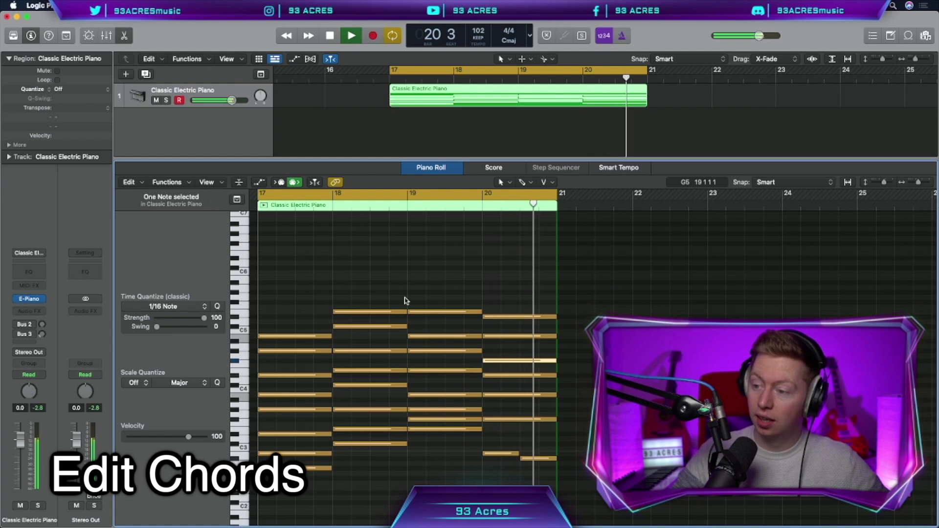
pyautogui.press('space')
# Add an Arpeggiator MIDI effect to the electric piano track with up/down note order and a 1/16 rate.
pyautogui.click(29, 285)
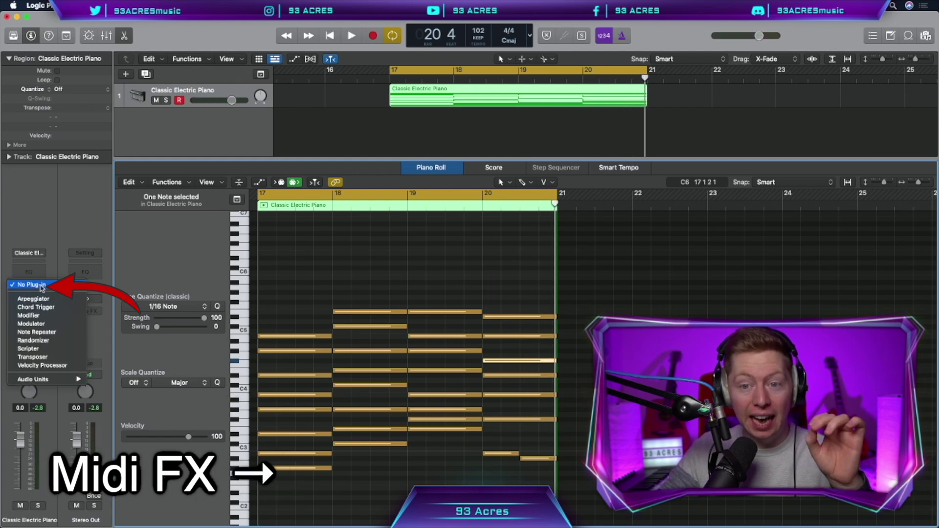
pyautogui.click(52, 300)
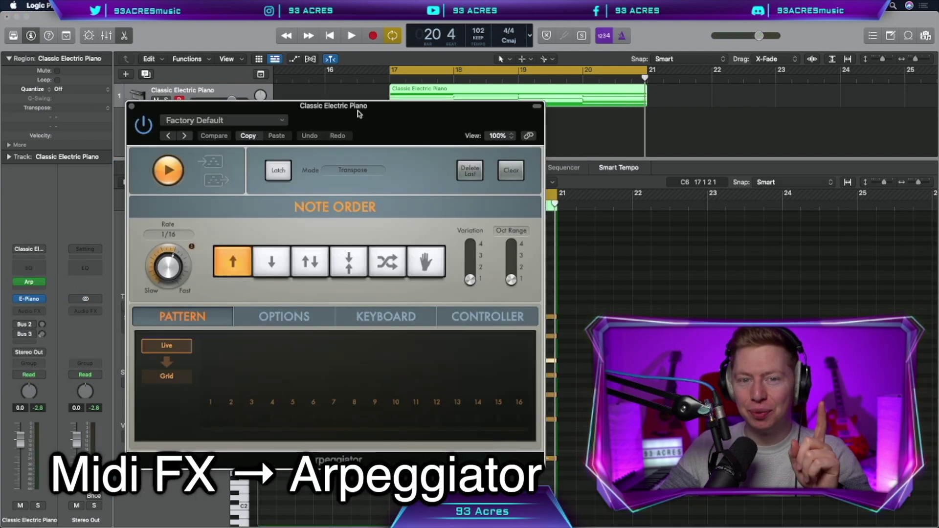
pyautogui.click(359, 248)
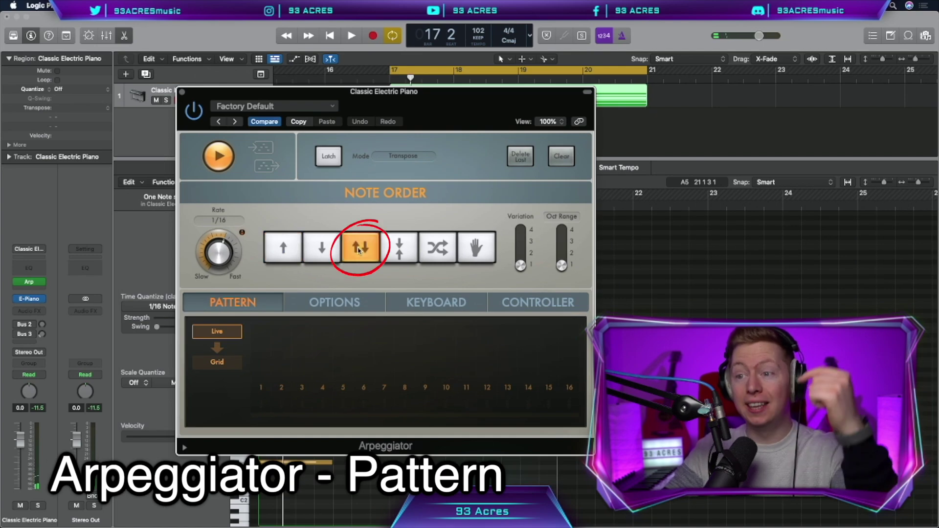
pyautogui.click(234, 222)
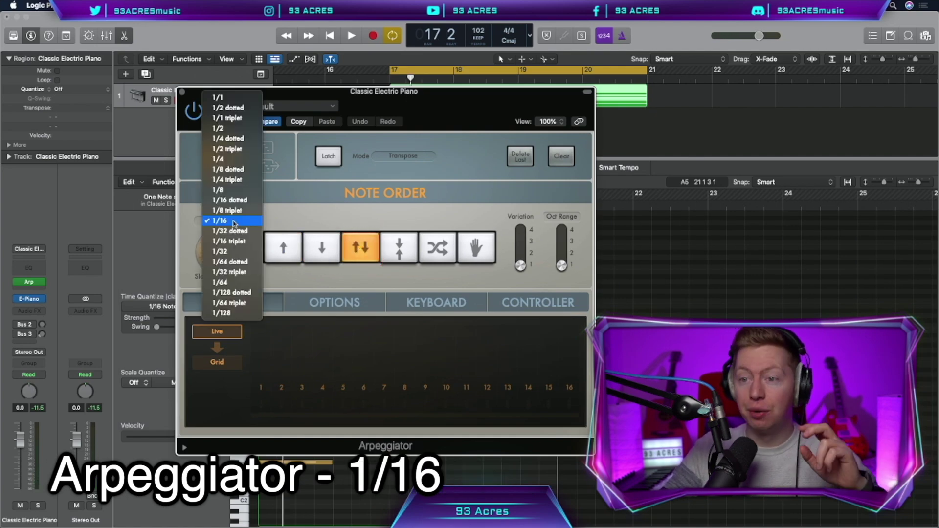
pyautogui.click(234, 222)
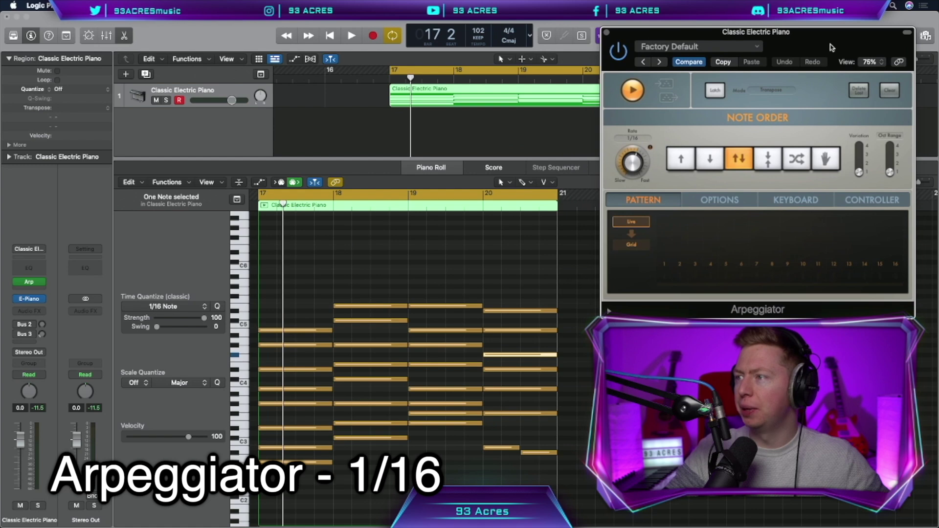
pyautogui.press('space')
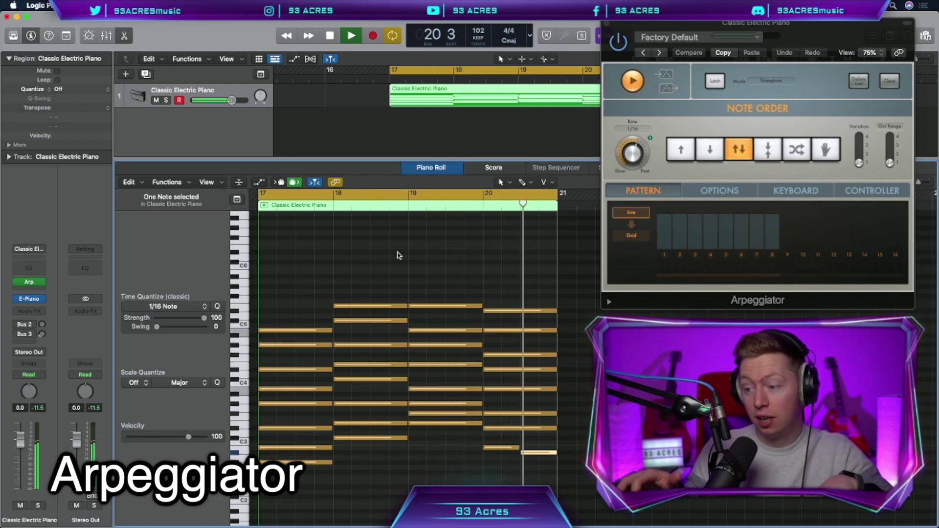
pyautogui.press('space')
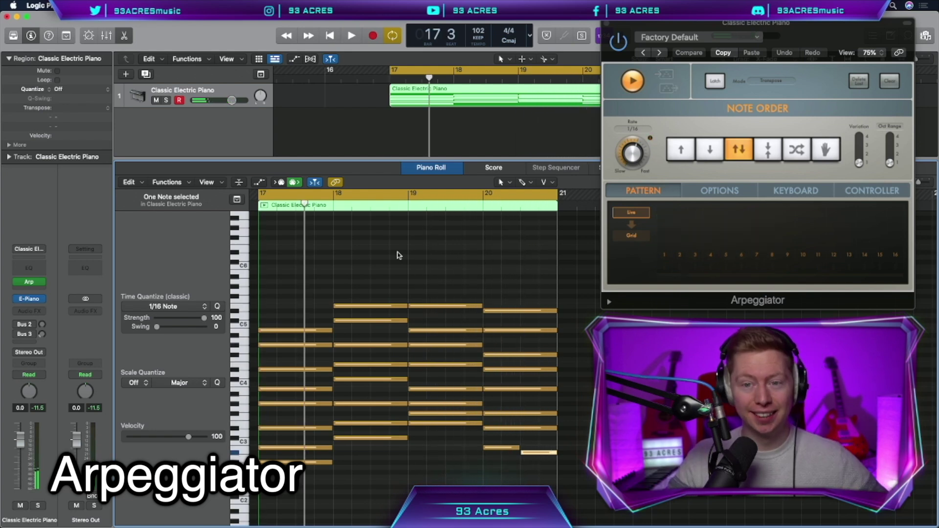
# Replace the track's instrument with a stereo Retro Synth and load the Digicream preset from Synth Leads.
pyautogui.click(42, 299)
pyautogui.moveTo(132, 386)
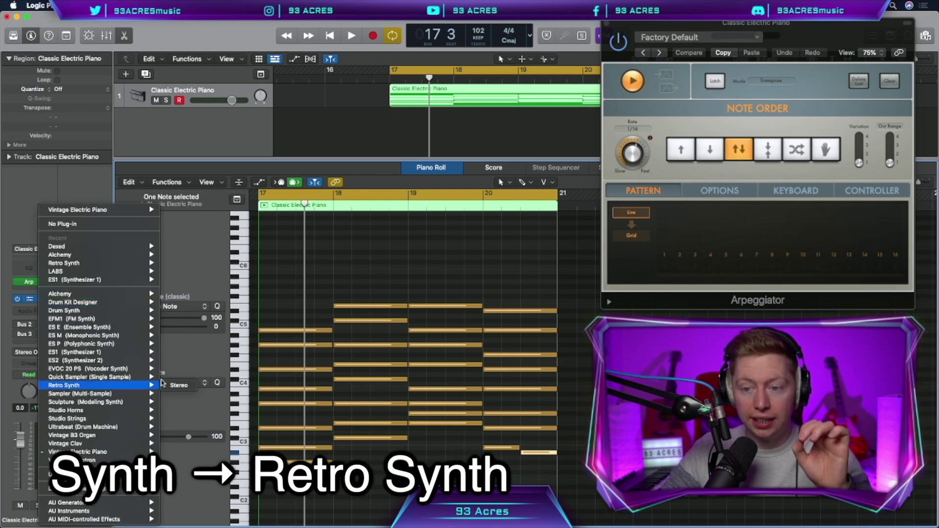
pyautogui.click(178, 385)
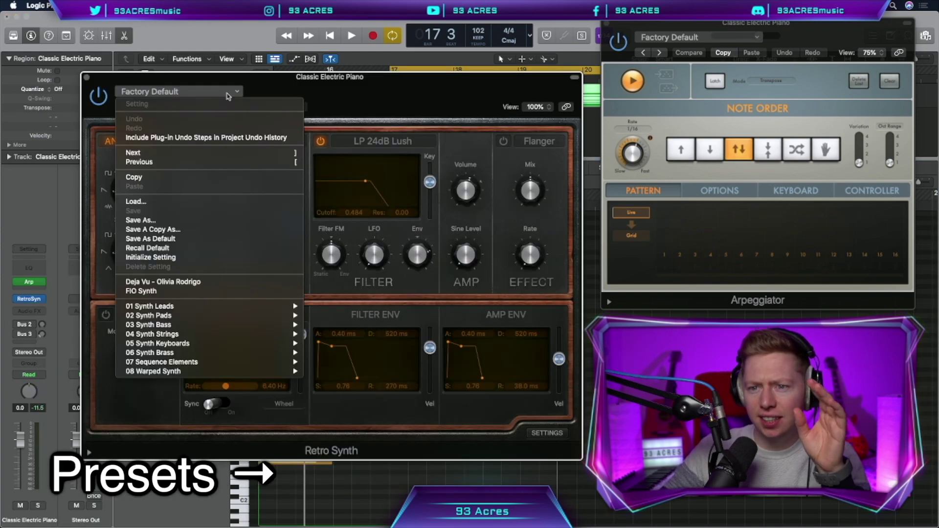
pyautogui.moveTo(268, 308)
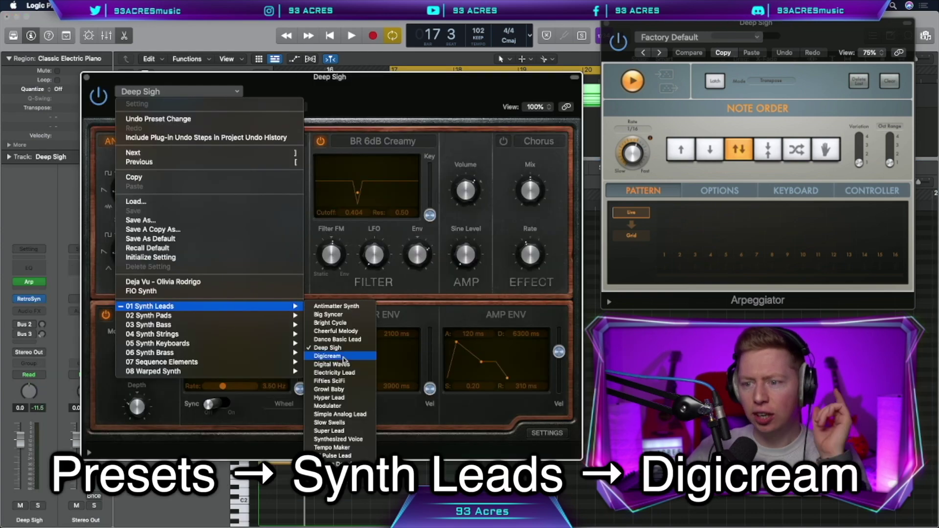
pyautogui.click(327, 356)
# Lower the Retro Synth's filter cutoff to about 0.040.
pyautogui.press('space')
pyautogui.moveTo(367, 183); pyautogui.dragTo(323, 187)
pyautogui.press('space')
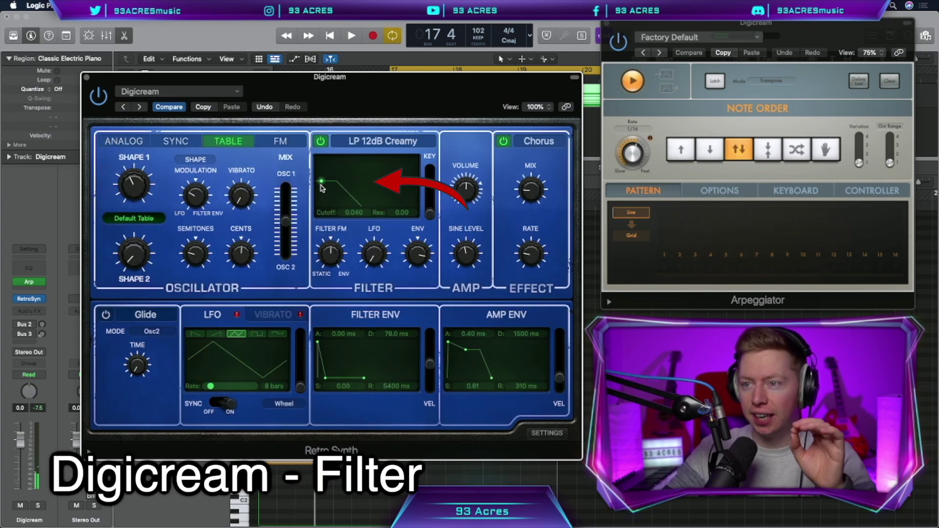
# Shorten the amp envelope to 140 ms decay, zero sustain and 30 ms release, and the filter envelope to 35 ms decay and 4.70 ms release.
pyautogui.moveTo(465, 349); pyautogui.dragTo(459, 390)
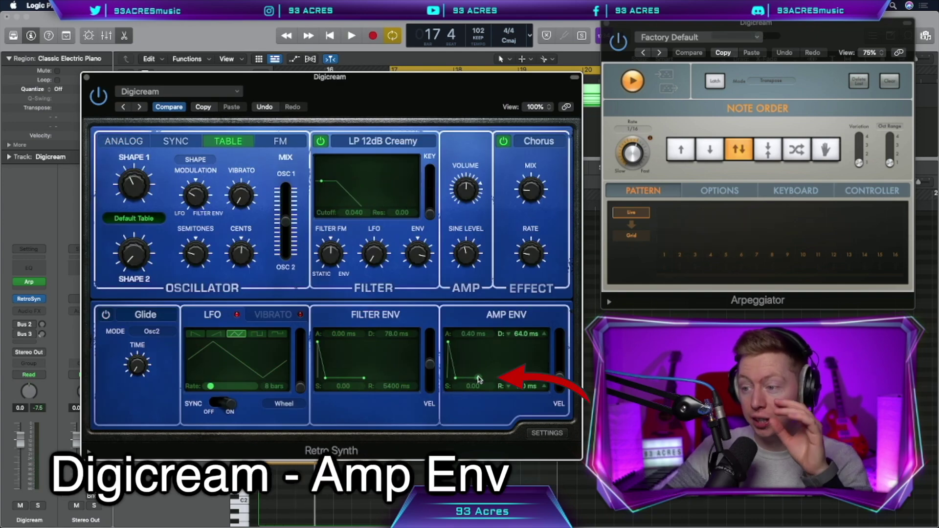
pyautogui.moveTo(363, 378); pyautogui.dragTo(352, 380)
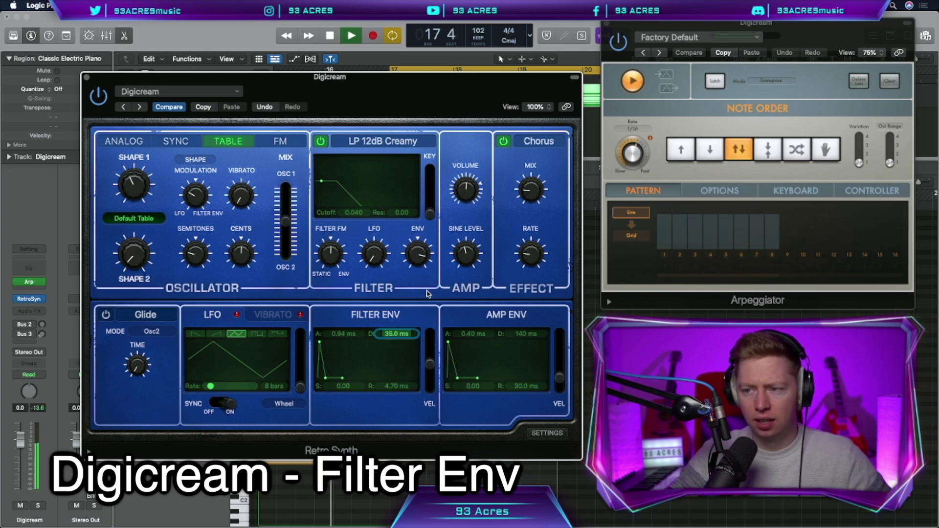
pyautogui.press('space')
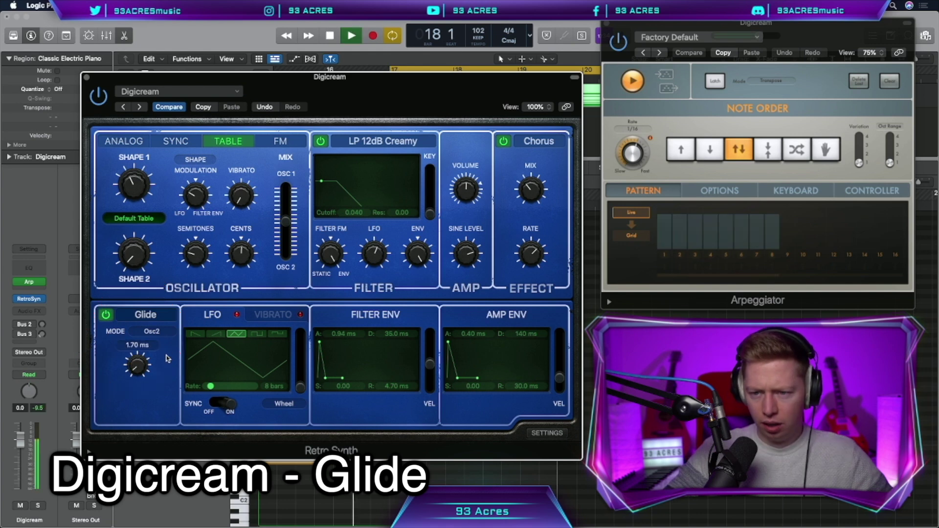
# Set the oscillator's Shape 2 to about 0.416 and increase its vibrato amount.
pyautogui.press('space')
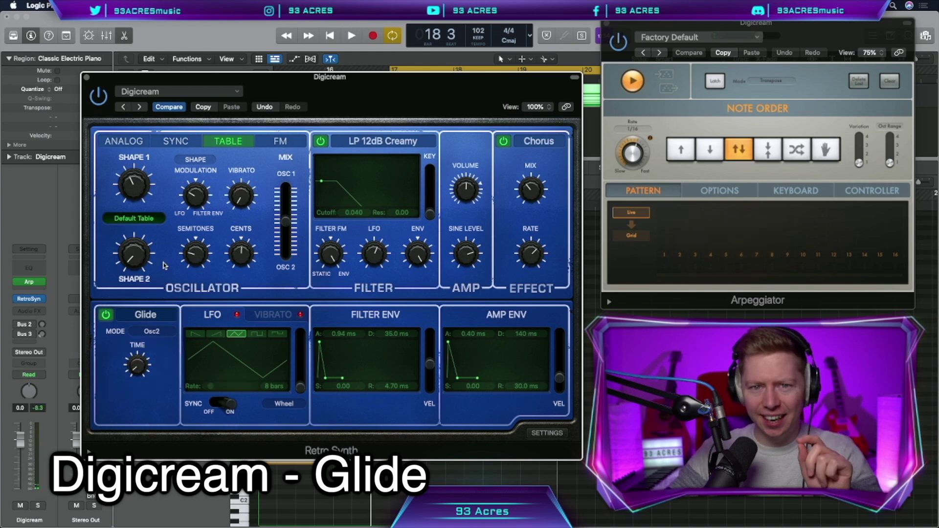
pyautogui.moveTo(142, 289); pyautogui.dragTo(141, 297)
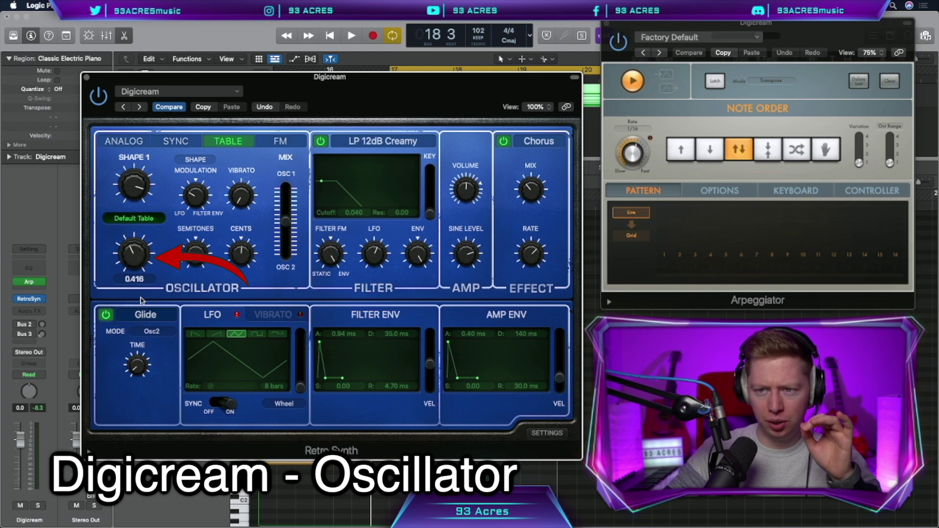
pyautogui.moveTo(237, 199); pyautogui.dragTo(237, 191)
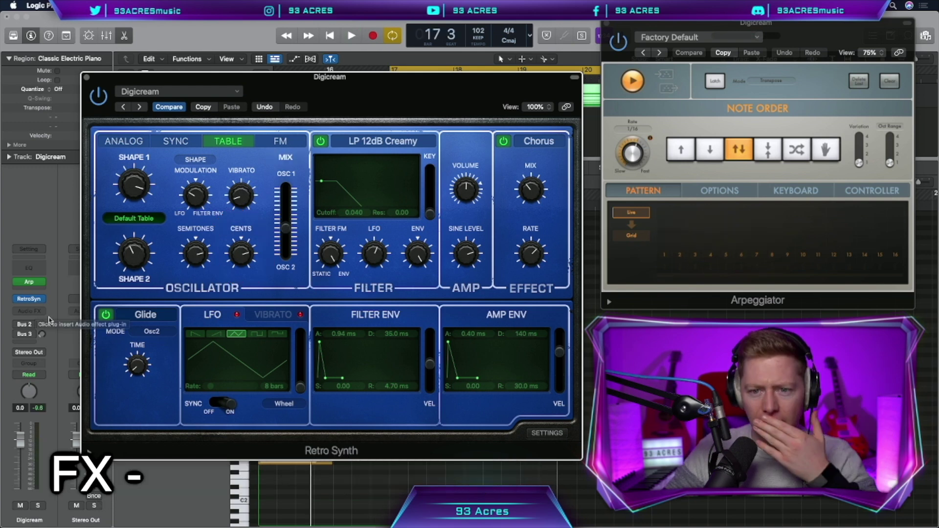
# Insert a Distortion effect on the Digicream track with 14.5 dB drive and -17.5 dB output.
pyautogui.click(29, 307)
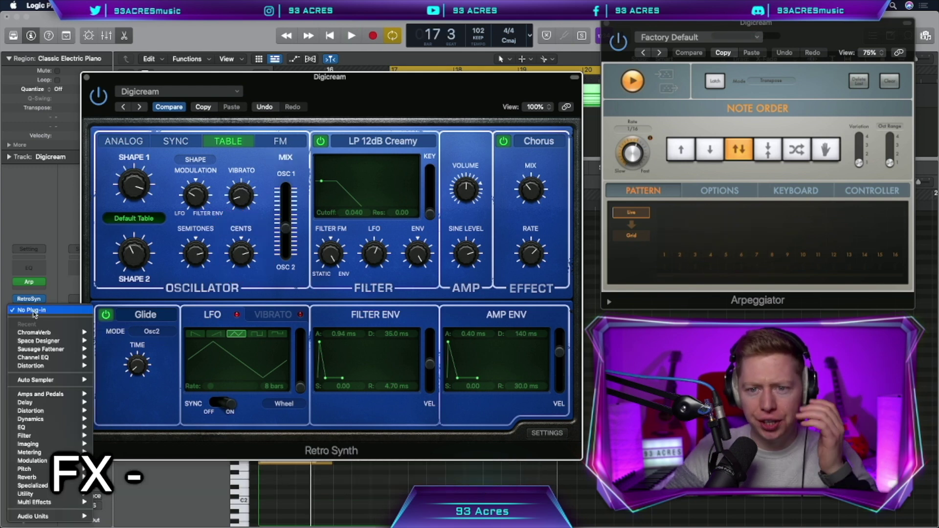
pyautogui.moveTo(69, 411)
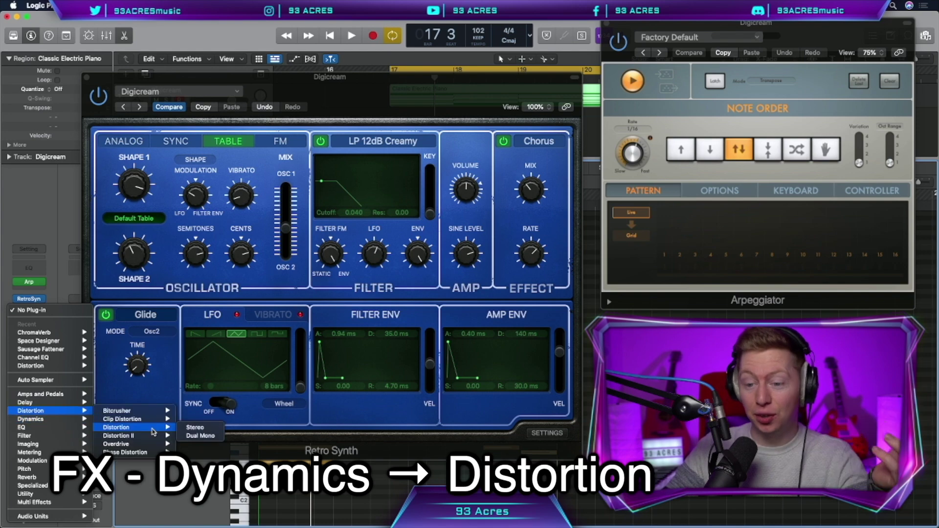
pyautogui.click(153, 428)
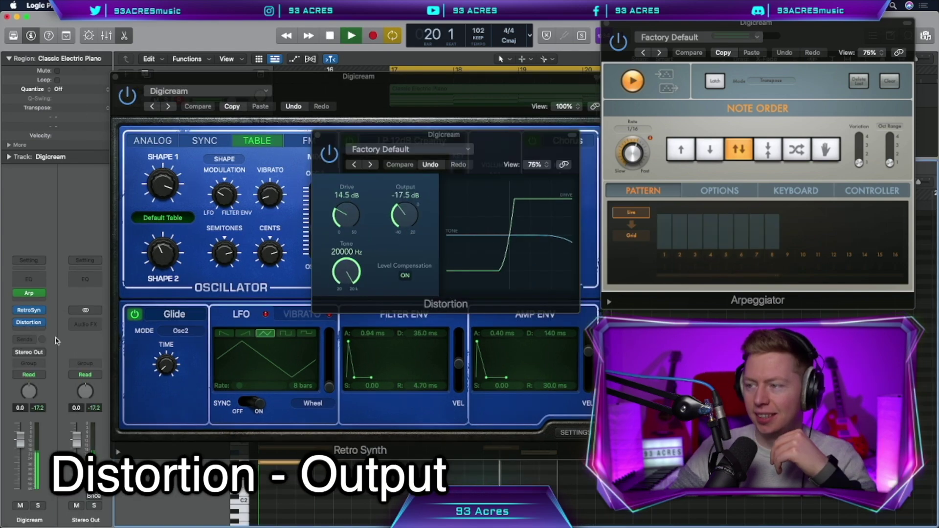
pyautogui.press('space')
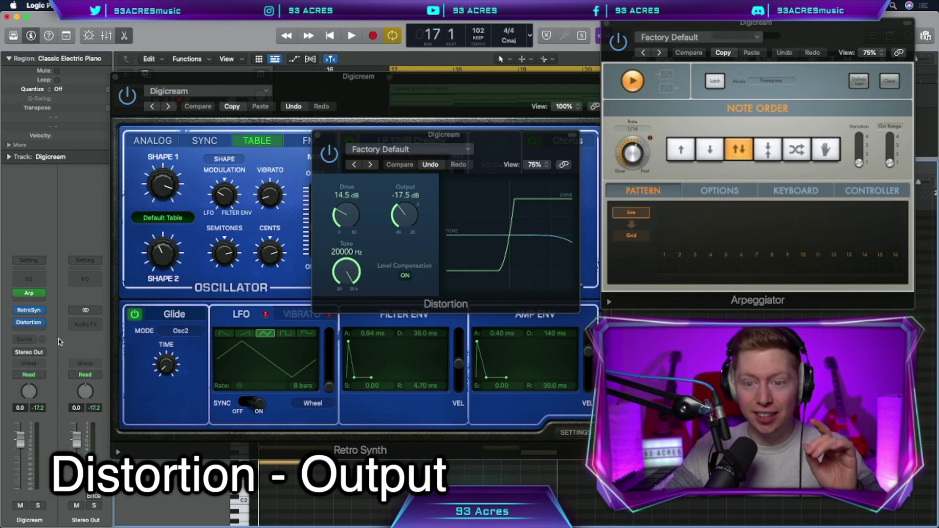
# Send the Digicream track to Bus 10 and put ChromaVerb with the Orchestra Chamber preset on that bus.
pyautogui.click(29, 339)
pyautogui.moveTo(30, 352)
pyautogui.click(102, 272)
pyautogui.click(92, 316)
pyautogui.moveTo(90, 483)
pyautogui.moveTo(176, 483)
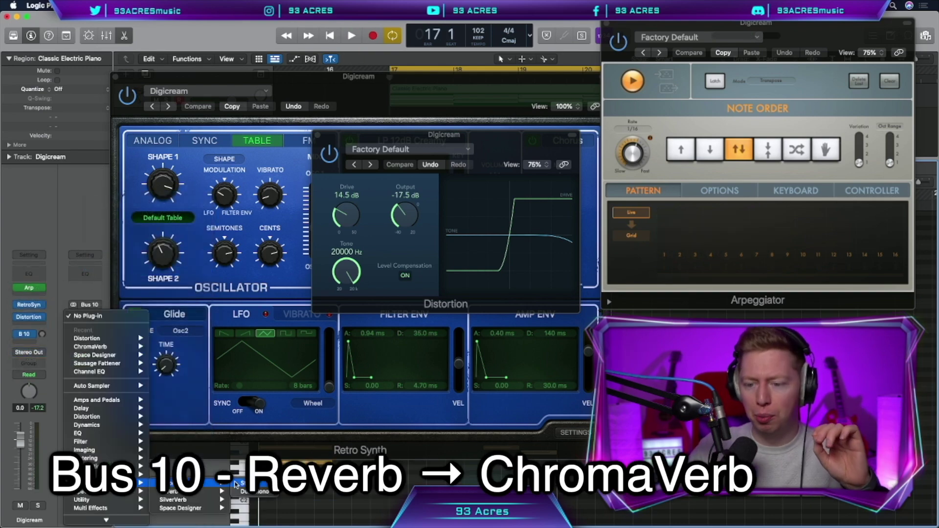
pyautogui.click(239, 484)
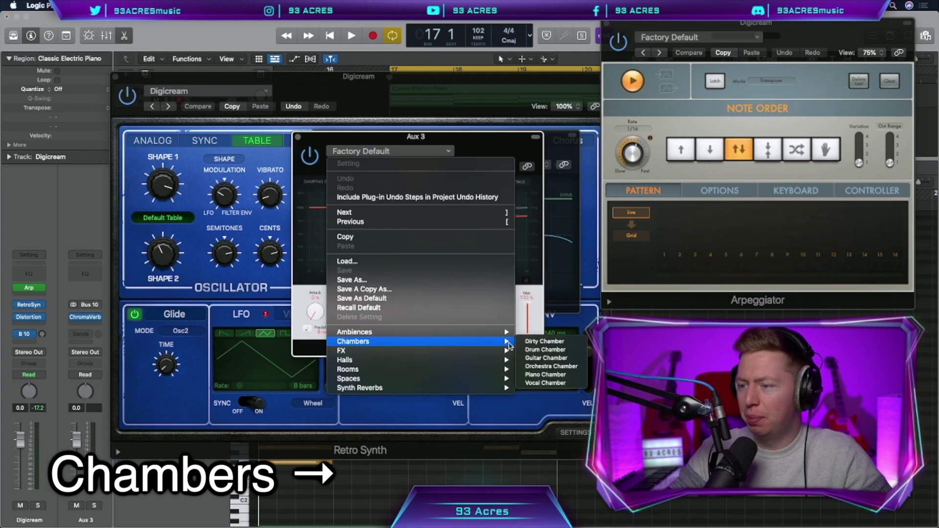
pyautogui.click(543, 344)
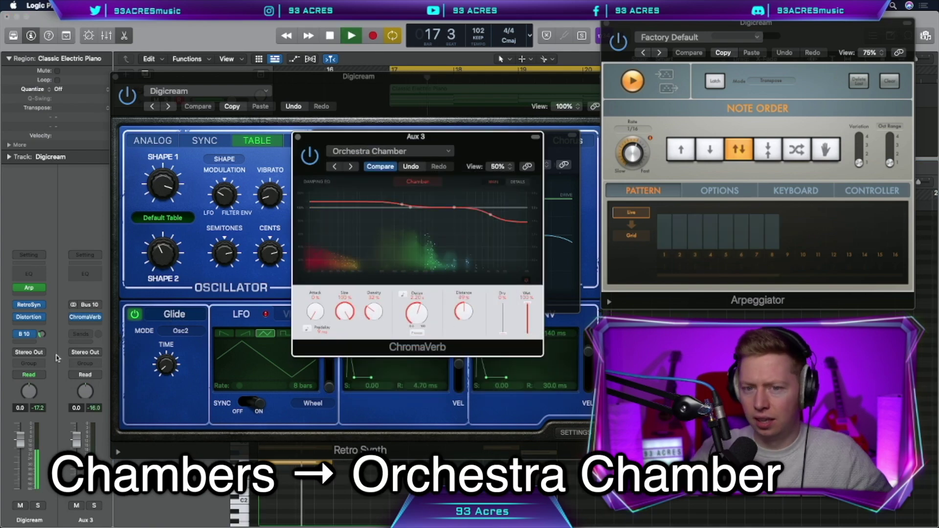
# Raise the Digicream track's Bus 10 send level while listening to the loop.
pyautogui.click(42, 334)
pyautogui.moveTo(42, 338); pyautogui.dragTo(42, 333)
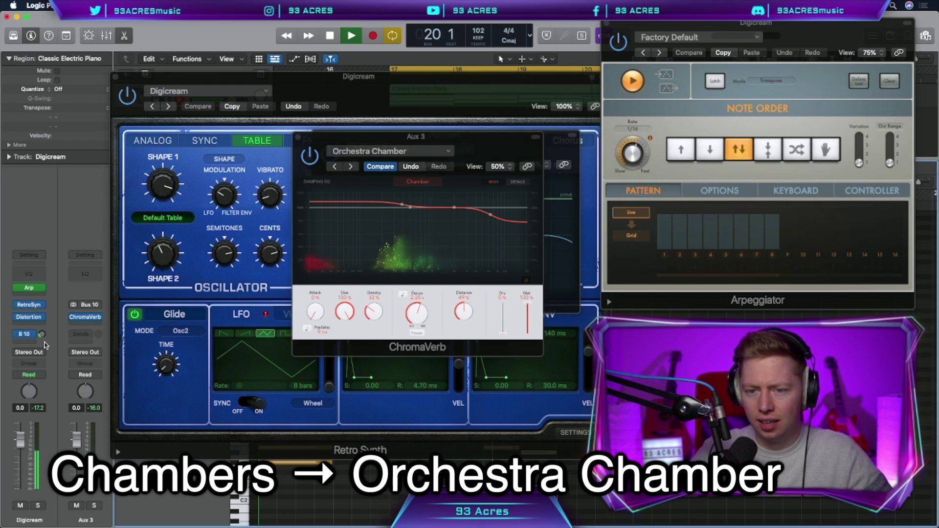
pyautogui.press('space')
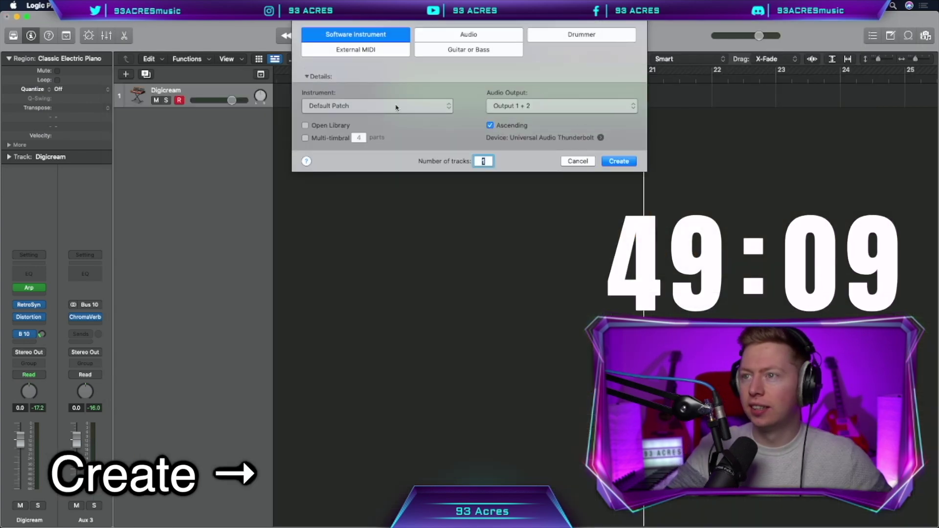
# Create one software instrument track and load Alchemy with the 70s Classic Synth Bass preset.
pyautogui.click(617, 161)
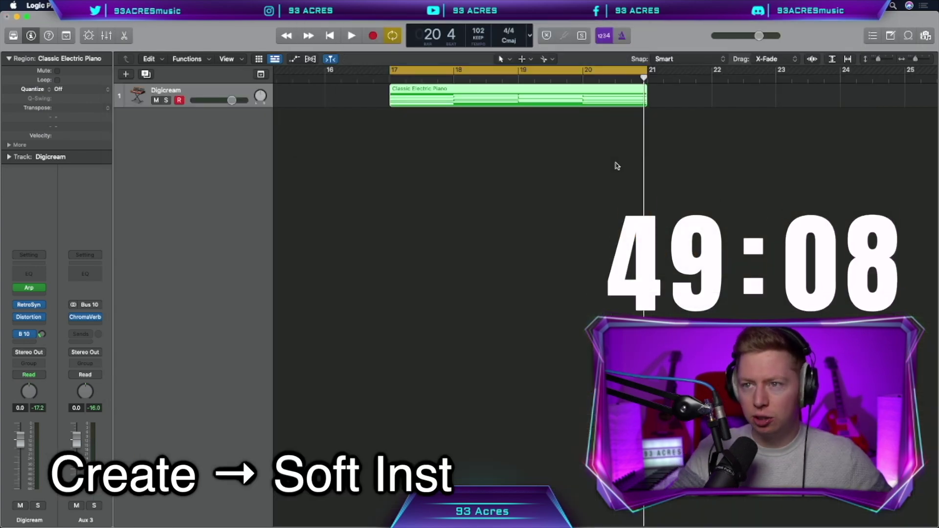
pyautogui.click(25, 253)
pyautogui.moveTo(147, 294)
pyautogui.click(178, 293)
pyautogui.click(112, 240)
pyautogui.click(440, 226)
pyautogui.click(466, 234)
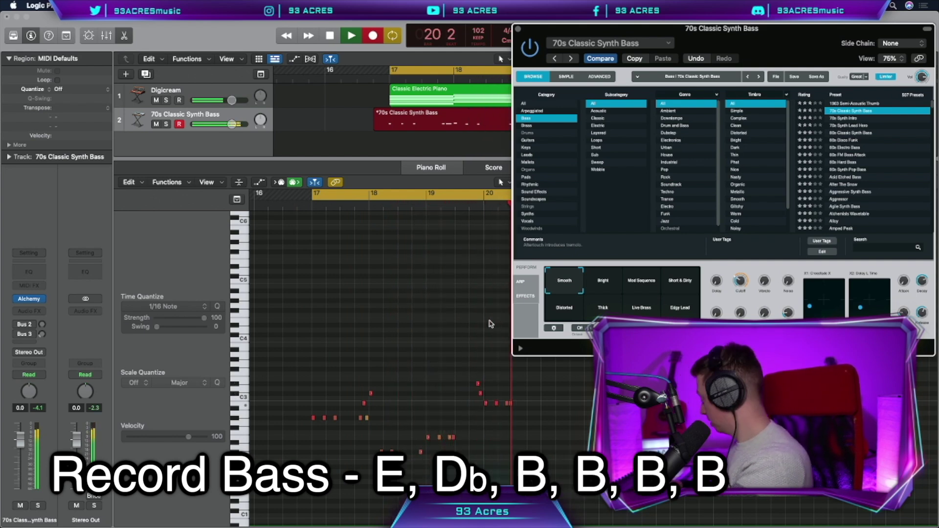
# Finish recording the synth bass line over bars 17 to 20 and quantize all its notes to 1/16.
pyautogui.press('space')
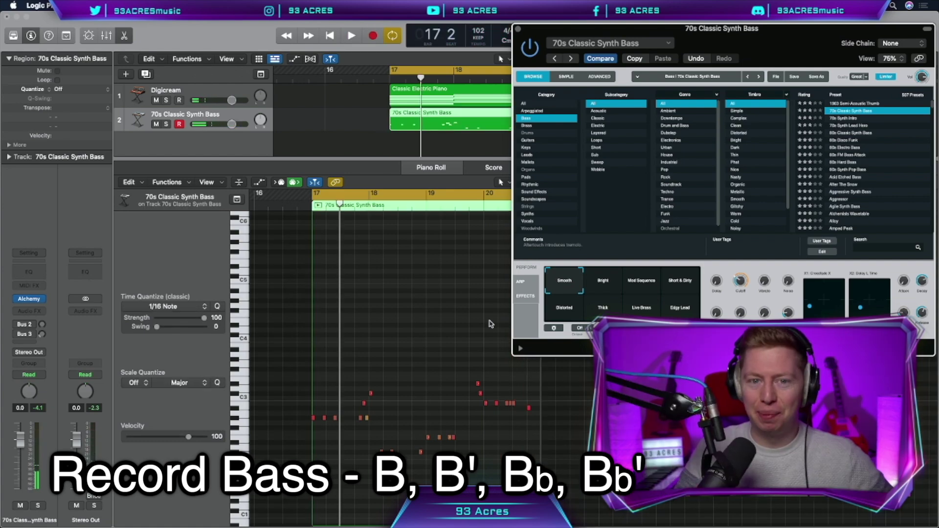
pyautogui.click(491, 324)
pyautogui.press('super+a')
pyautogui.press('q')
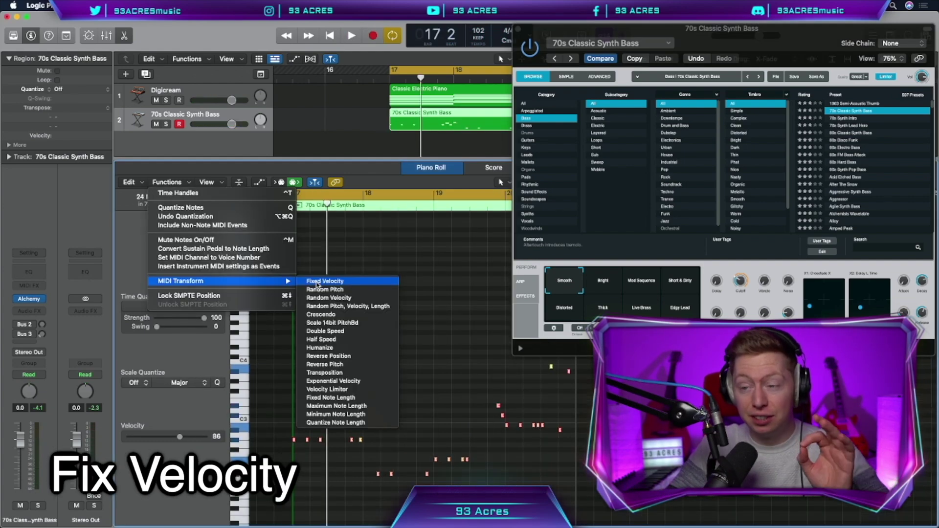
# Apply the Fixed Velocity MIDI transform to the synth bass notes and raise Alchemy's Drive to 31.8 % while the loop plays.
pyautogui.click(316, 281)
pyautogui.click(433, 415)
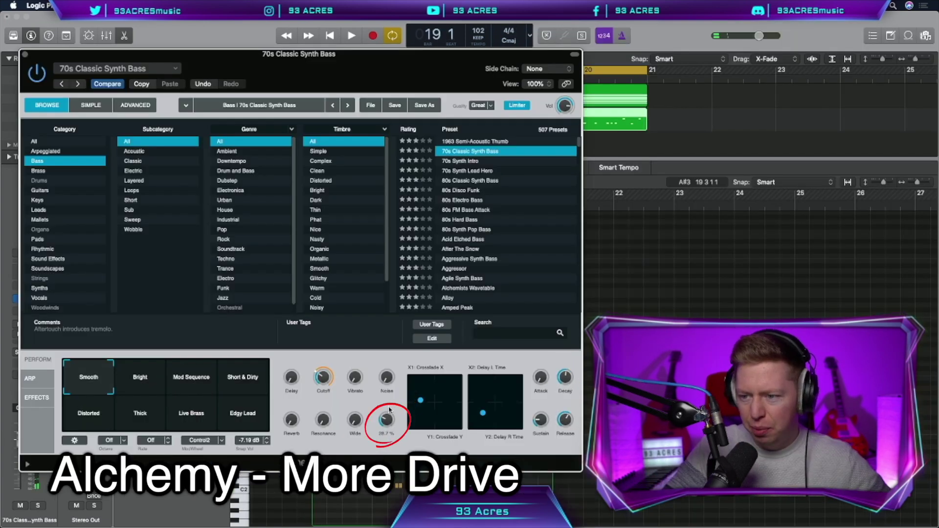
pyautogui.press('space')
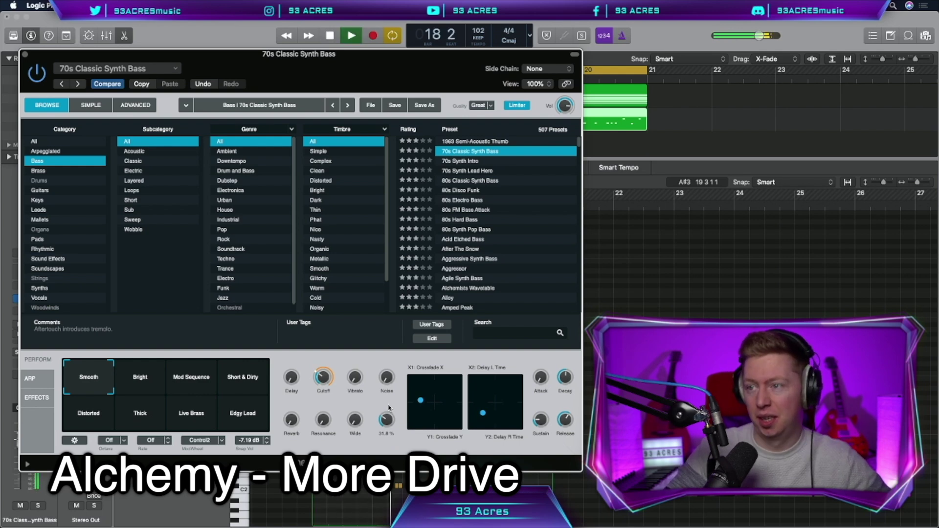
pyautogui.press('space')
# In Alchemy's advanced view, adjust the first filter's FX Main level and set its cutoff to 28 Hz while listening to the loop.
pyautogui.click(135, 106)
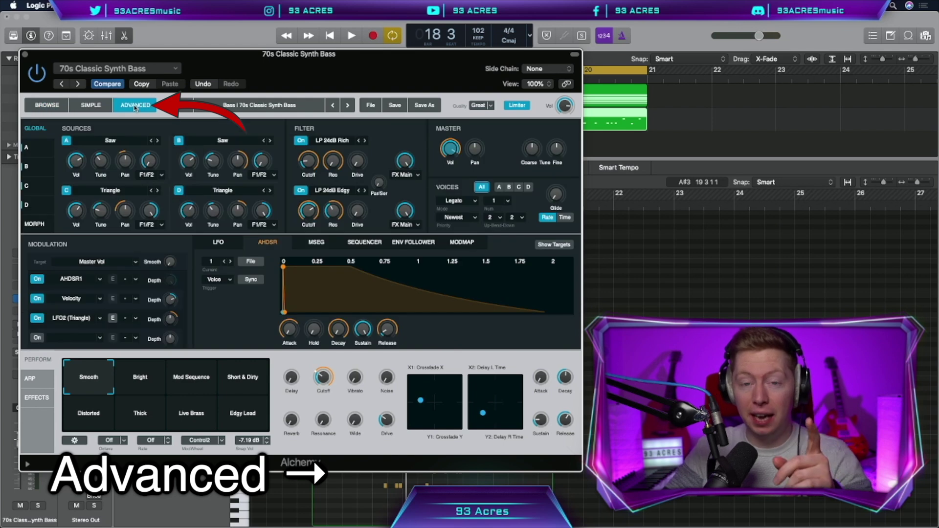
pyautogui.click(310, 167)
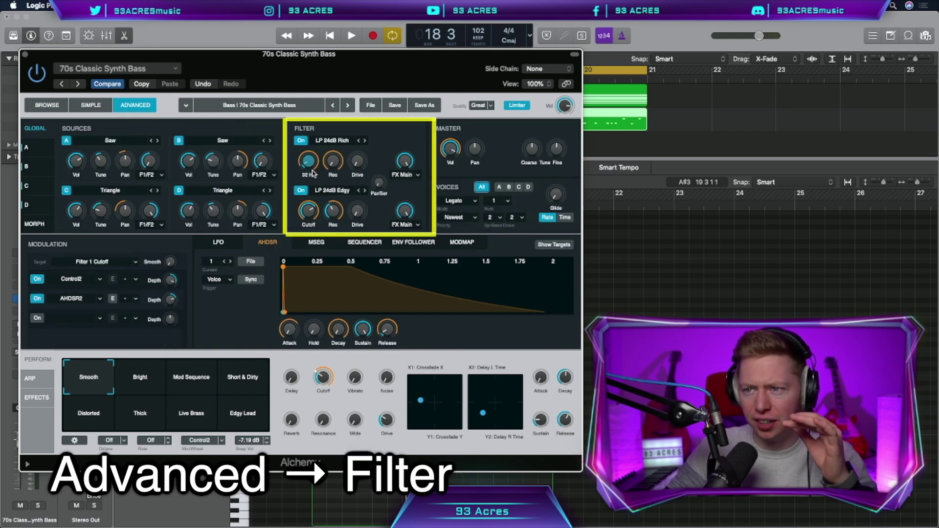
pyautogui.press('space')
pyautogui.click(404, 162)
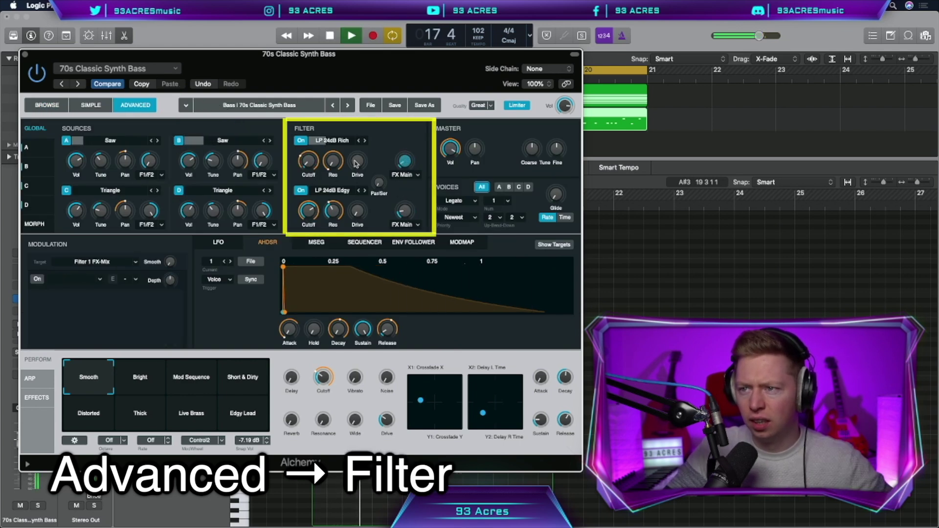
pyautogui.click(309, 162)
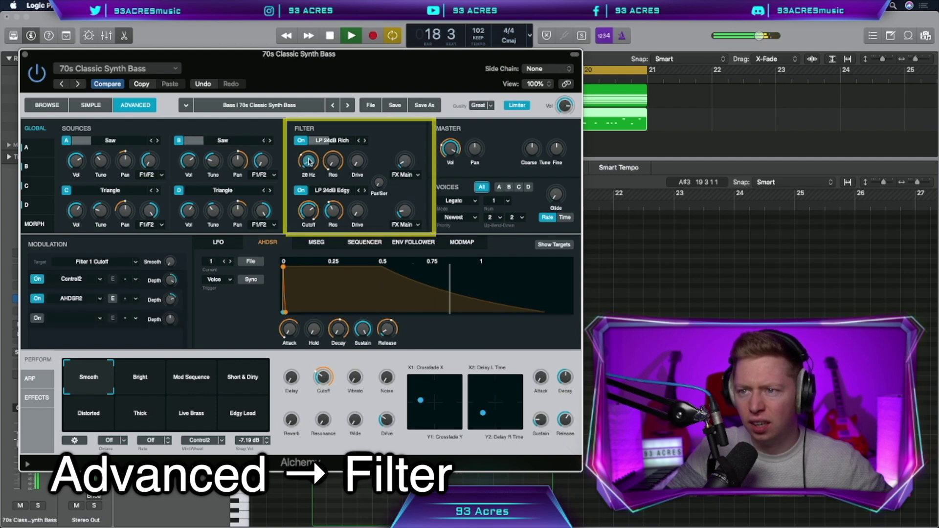
pyautogui.press('space')
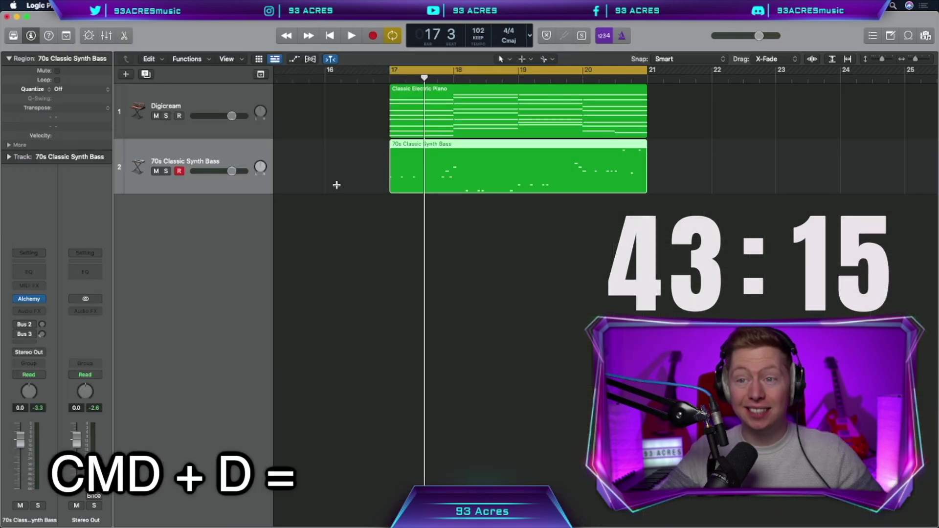
# Duplicate the 70s Classic Synth Bass track and copy its region onto the new track at bar 17.
pyautogui.press('super+d')
pyautogui.moveTo(437, 180); pyautogui.dragTo(439, 200)
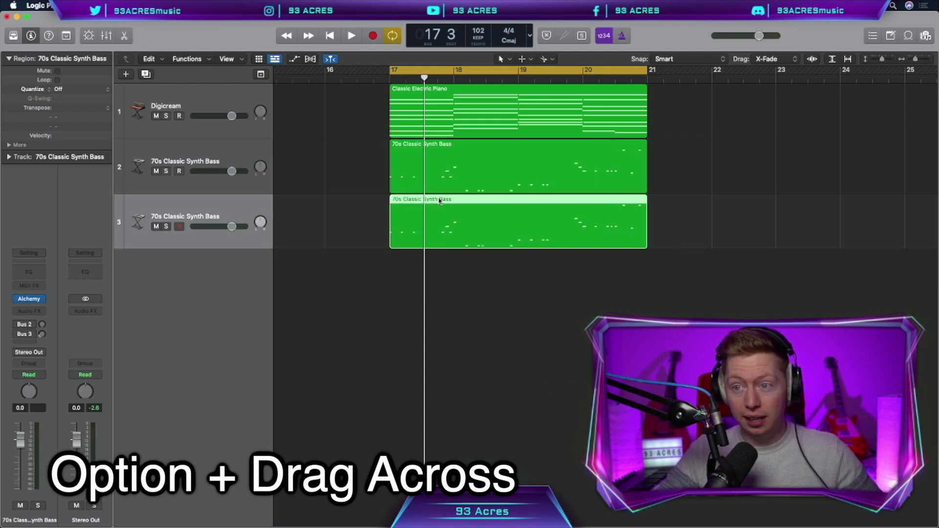
# Load the Tweed Picked Synth guitar patch from the library on the duplicated bass track and audition it with the loop.
pyautogui.press('y')
pyautogui.click(59, 241)
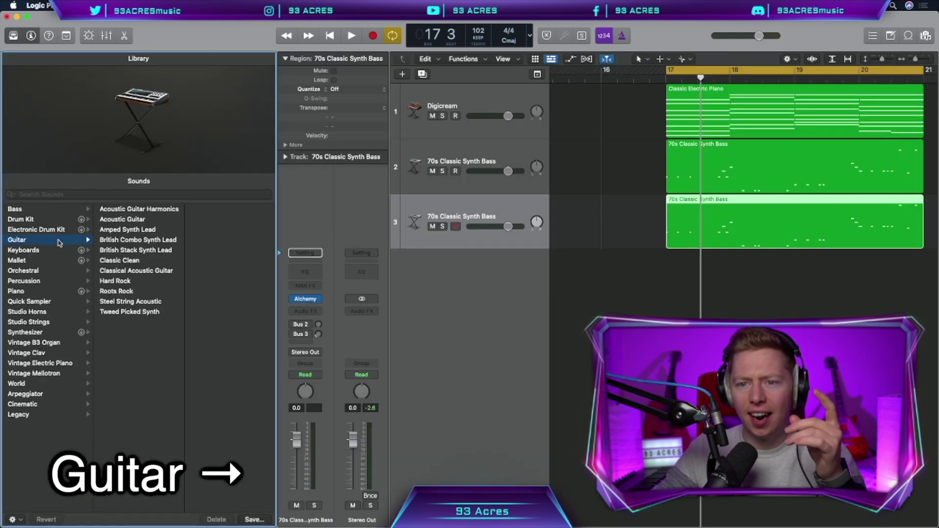
pyautogui.click(145, 312)
pyautogui.press('space')
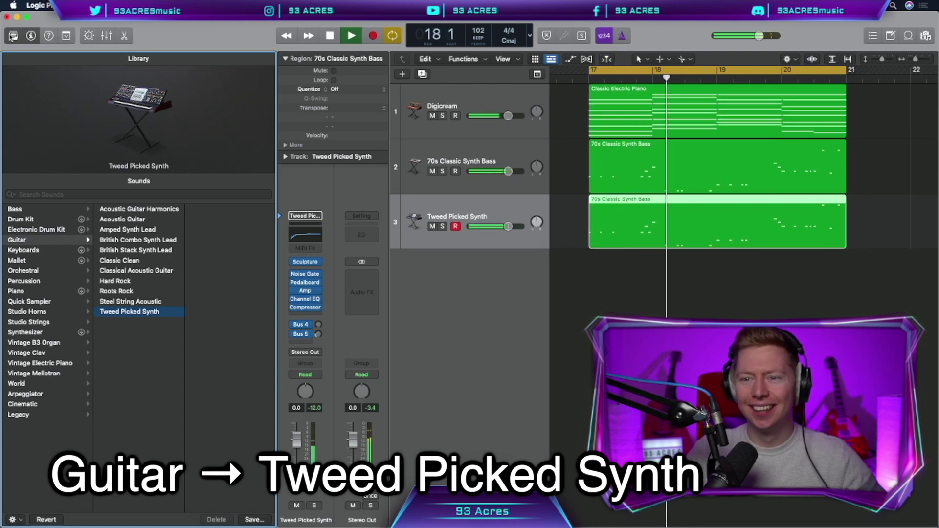
pyautogui.press('space')
pyautogui.press('y')
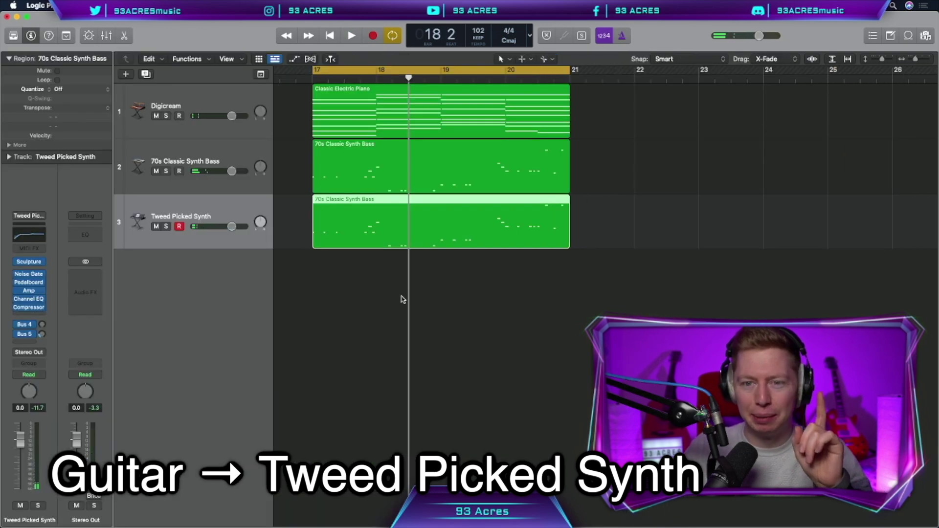
# Raise the gain of the Tweed Picked Synth track's amp and switch its model to Large Black Panel Combo.
pyautogui.click(30, 291)
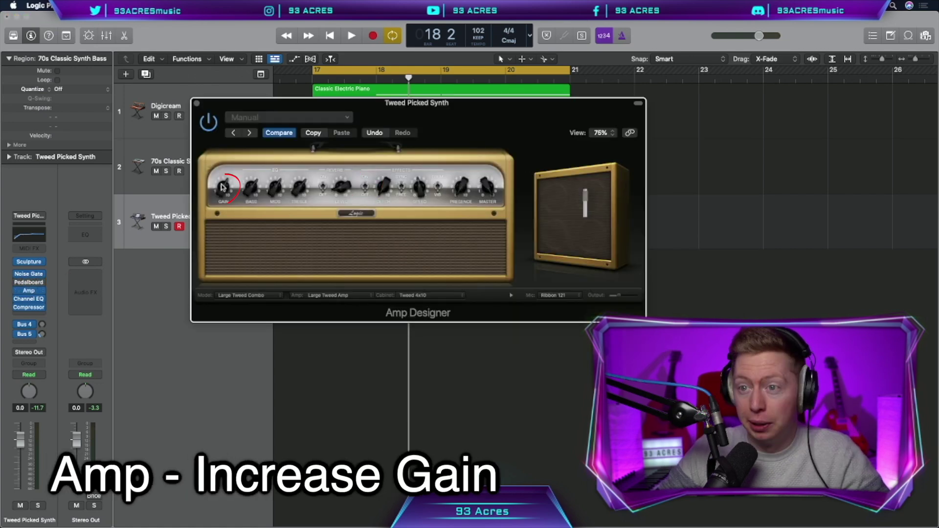
pyautogui.click(264, 296)
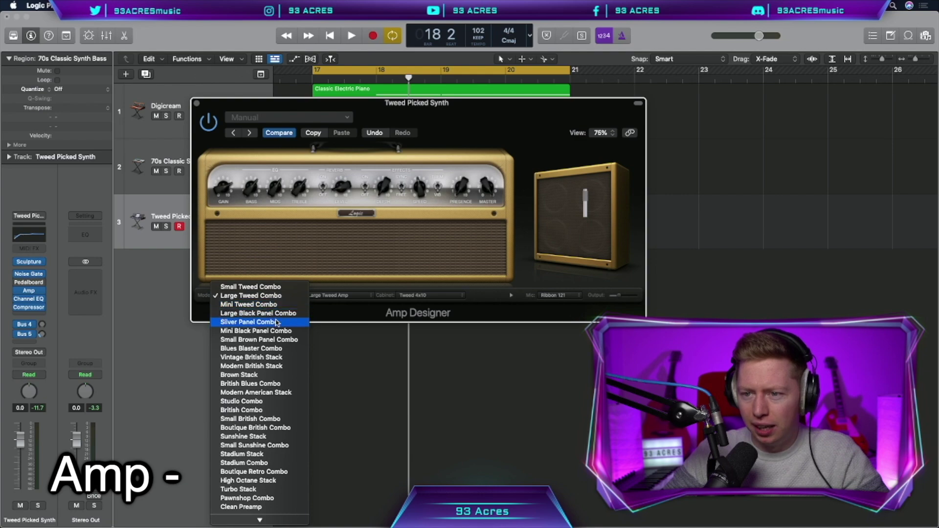
pyautogui.click(264, 313)
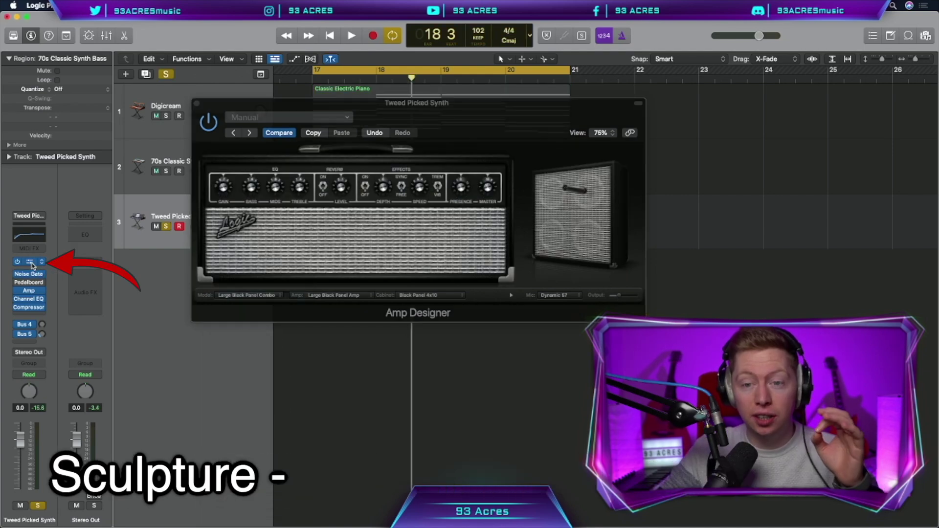
# Set the delay time in the Tweed Picked Synth track's Sculpture instrument to 1/64.
pyautogui.click(32, 265)
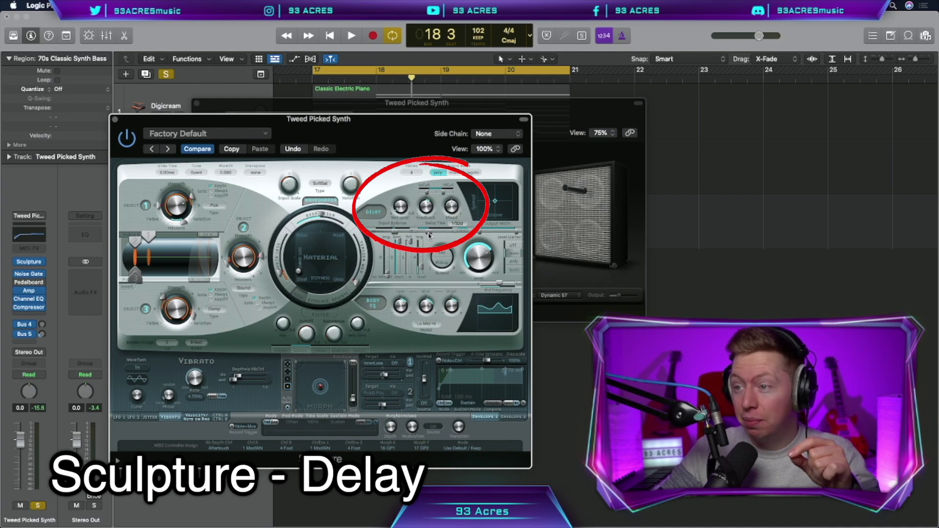
pyautogui.moveTo(429, 235); pyautogui.dragTo(424, 235)
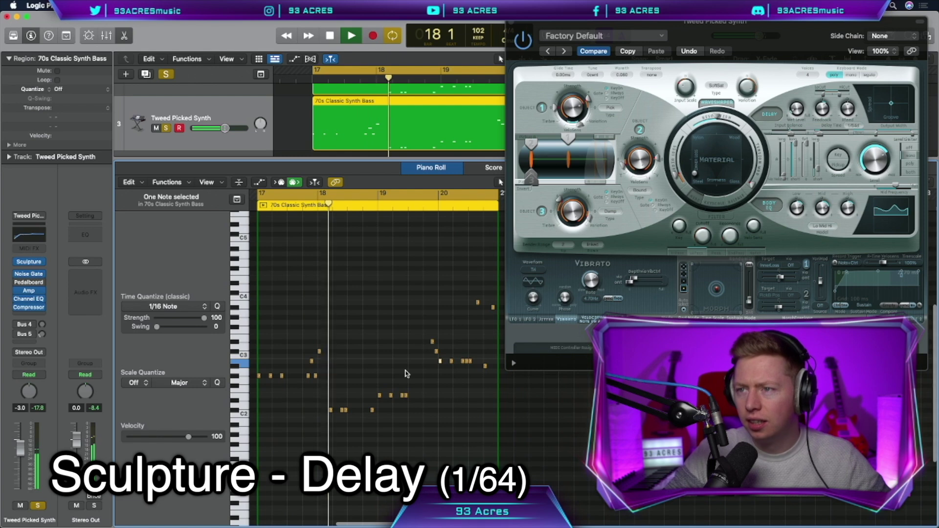
# Transpose all notes in the Tweed Picked Synth region down an octave and reroute the track's Bus 5 send to Bus 10.
pyautogui.press('super+a')
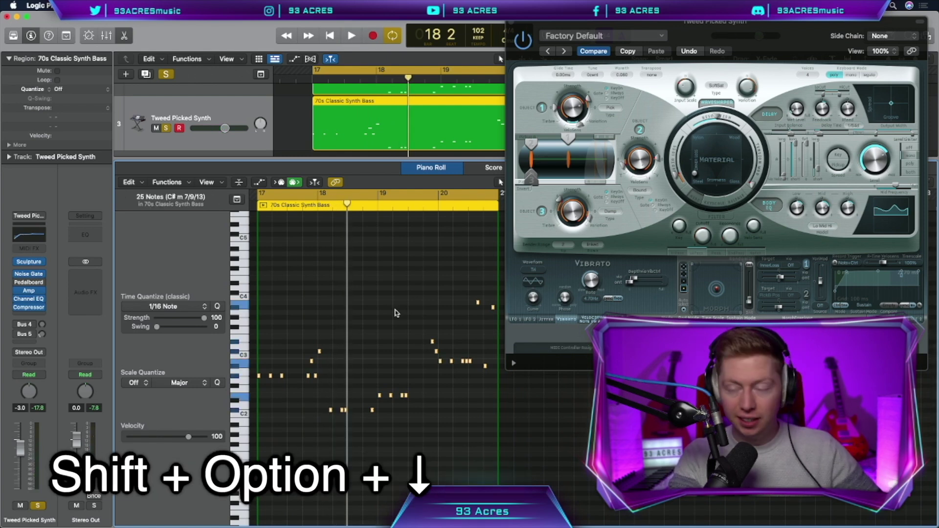
pyautogui.hotkey('shift', 'alt', 'Down')
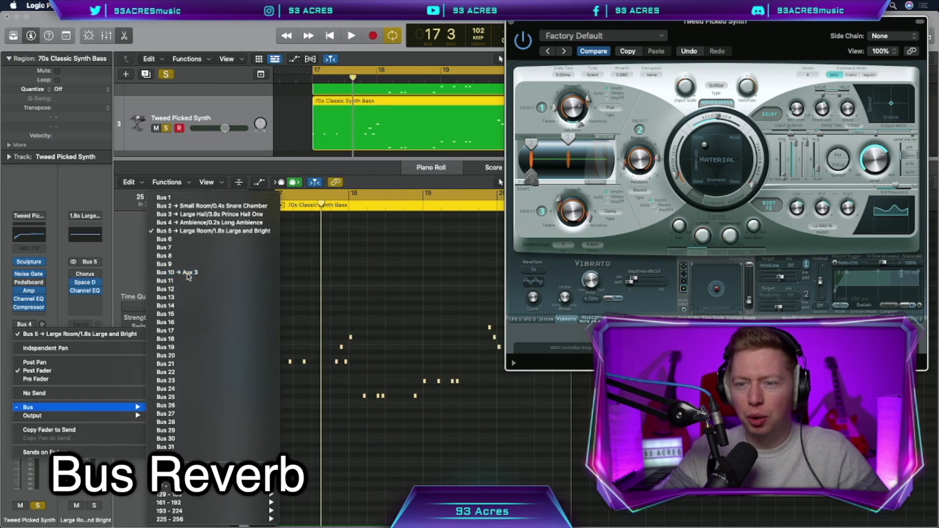
pyautogui.click(69, 406)
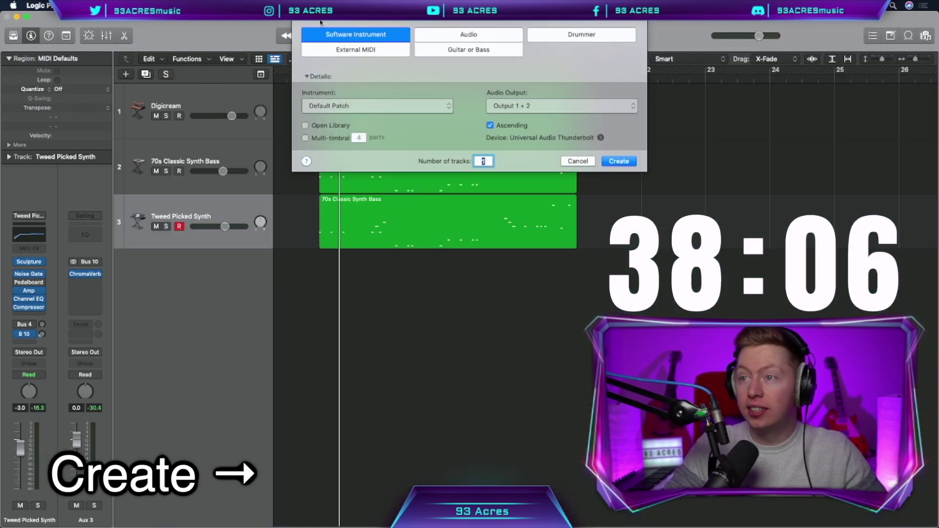
# Create one new audio track for recording acoustic guitar.
pyautogui.click(468, 34)
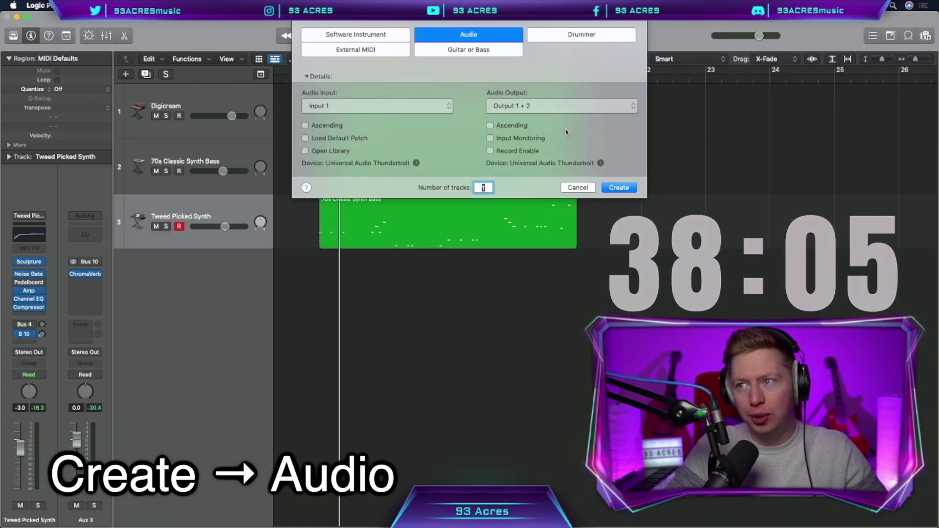
pyautogui.click(618, 189)
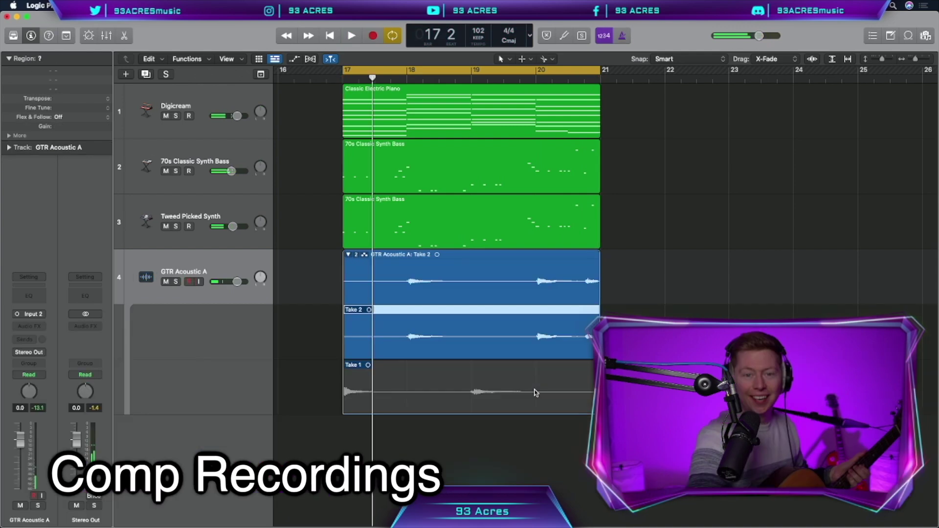
# Comp the GTR Acoustic A takes, using bars 17 and 19 from Take 1 and the rest from Take 2.
pyautogui.moveTo(403, 391); pyautogui.dragTo(321, 389)
pyautogui.moveTo(470, 391); pyautogui.dragTo(535, 392)
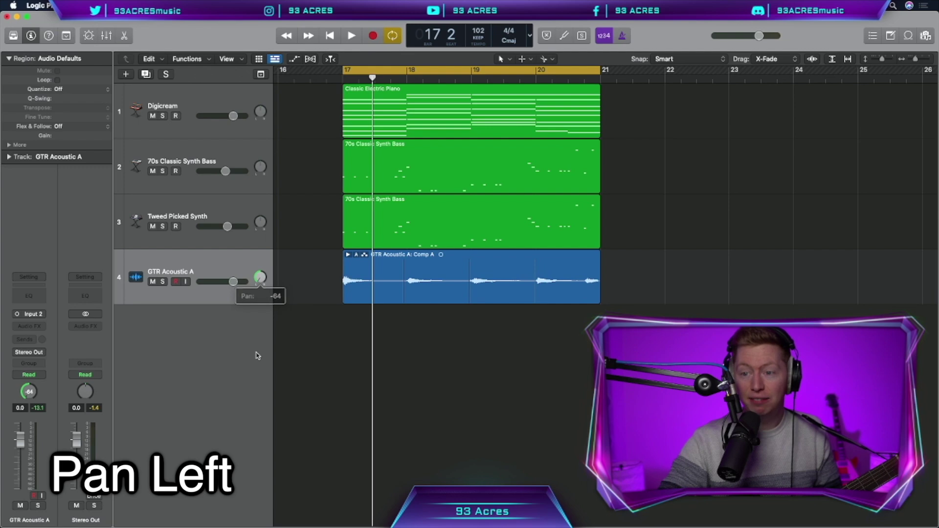
# Duplicate the GTR Acoustic A track, which is panned hard left, and pan the copy hard right to +63.
pyautogui.press('super+d')
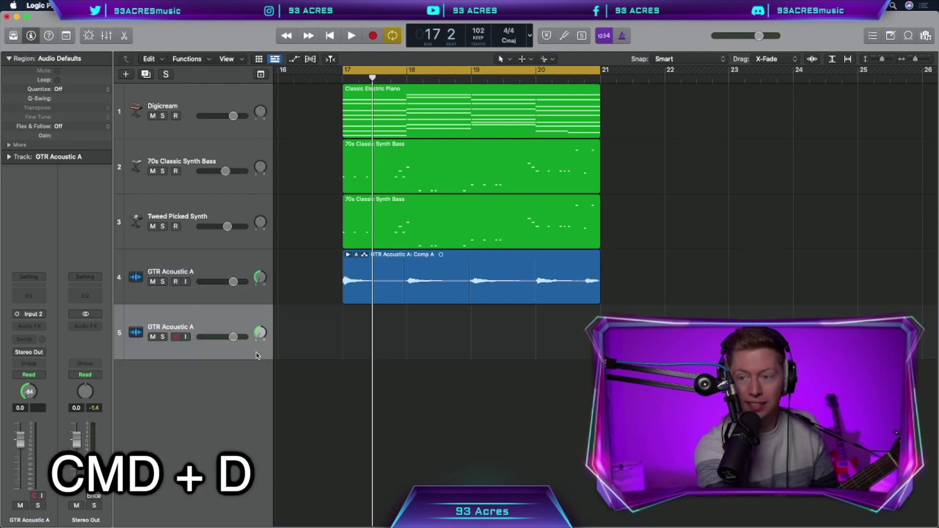
pyautogui.moveTo(260, 333); pyautogui.dragTo(262, 241)
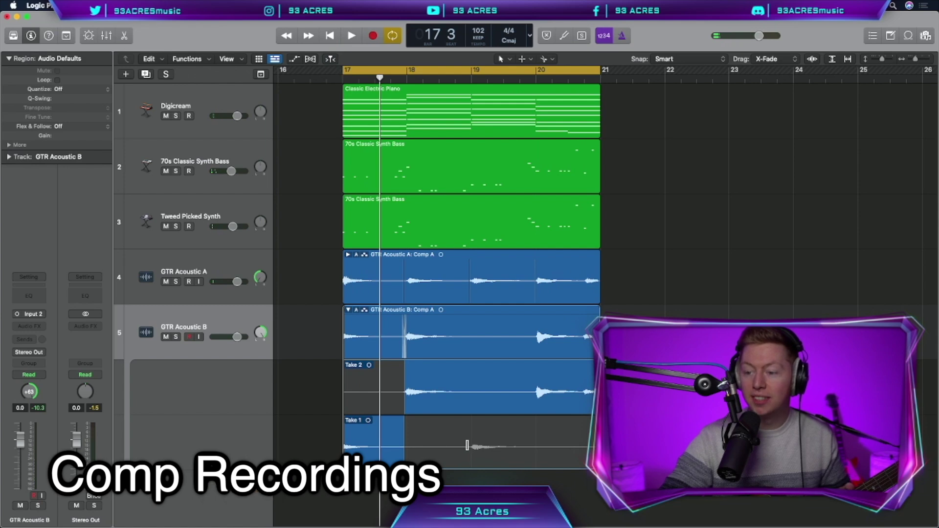
# Use bar 19 from Take 1 in the GTR Acoustic B comp and flatten the acoustic guitar comps into regions.
pyautogui.moveTo(467, 445); pyautogui.dragTo(535, 446)
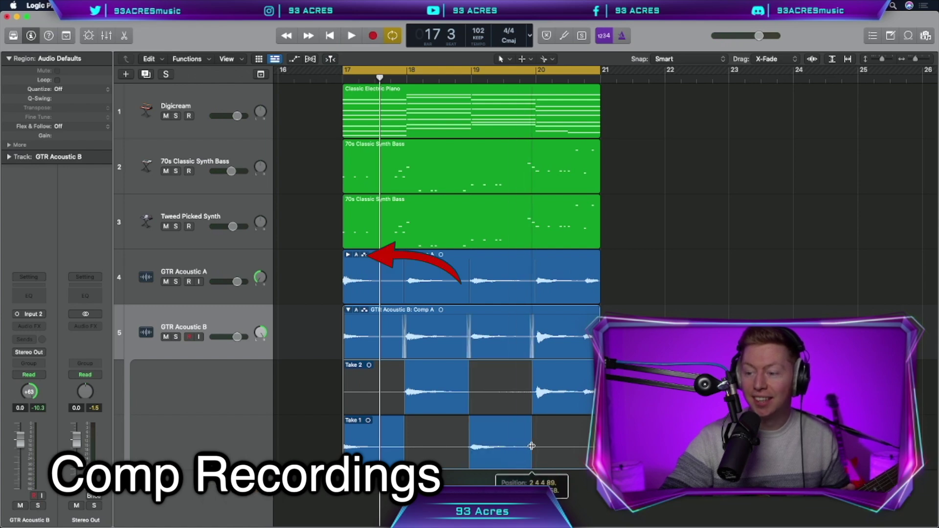
pyautogui.click(356, 254)
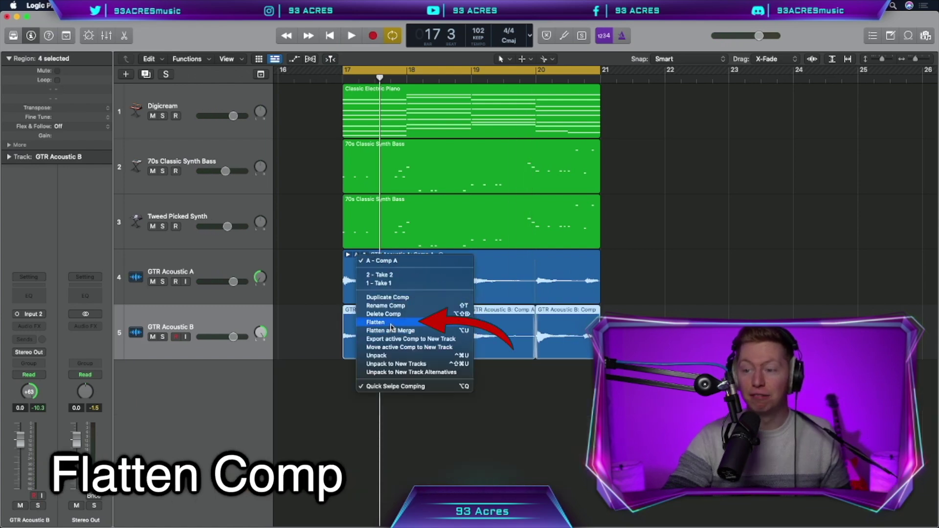
pyautogui.click(391, 323)
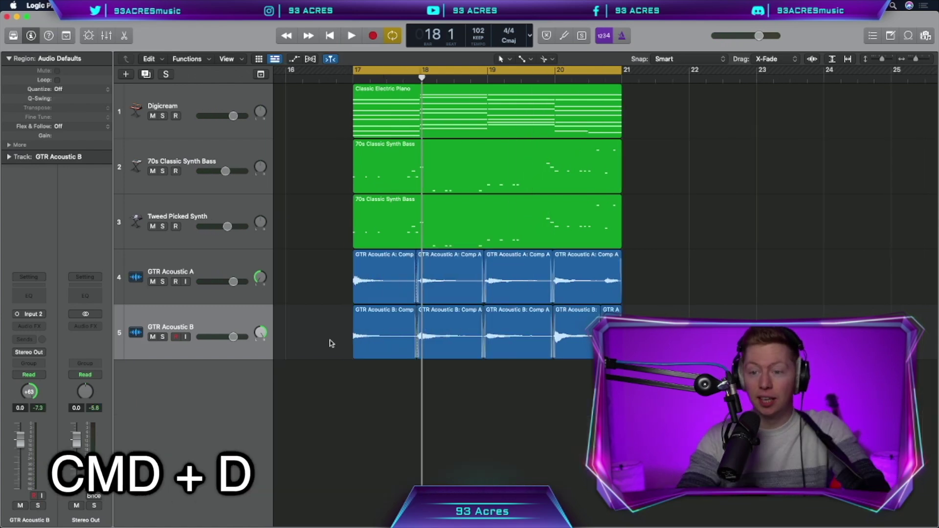
# Duplicate the GTR Acoustic B track, centre the copy's pan and record a third acoustic guitar part over bars 17 to 20.
pyautogui.press('super+d')
pyautogui.moveTo(261, 388); pyautogui.dragTo(261, 399)
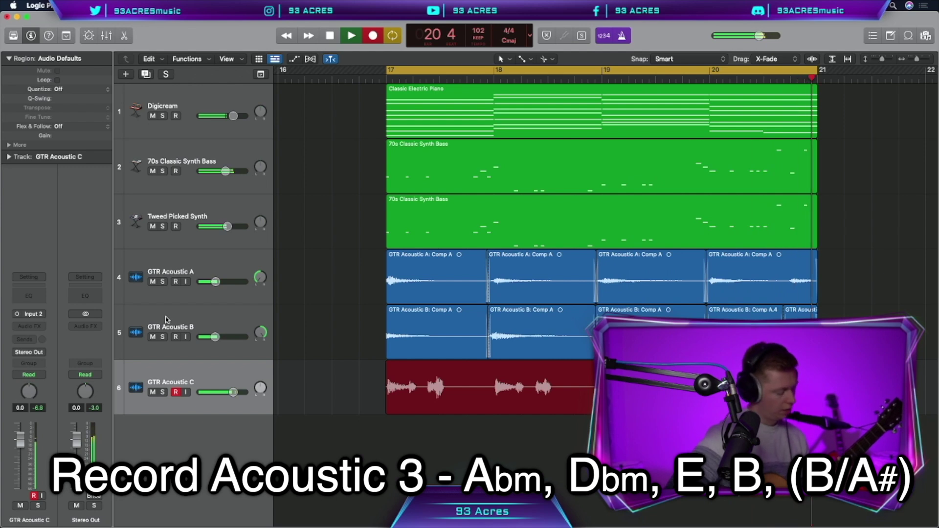
pyautogui.press('space')
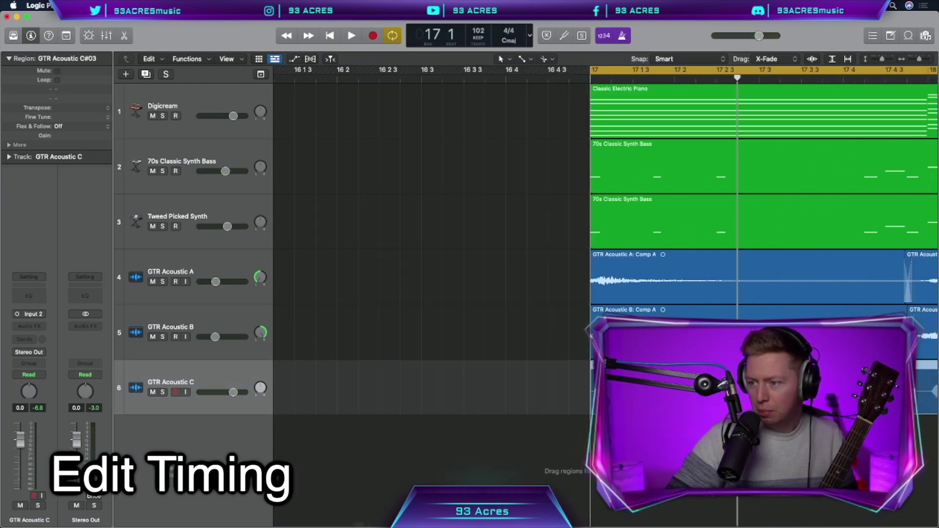
# Tighten the GTR Acoustic C timing by moving the region slightly earlier and applying Flex in Rhythmic mode to the third chord.
pyautogui.moveTo(685, 387); pyautogui.dragTo(680, 387)
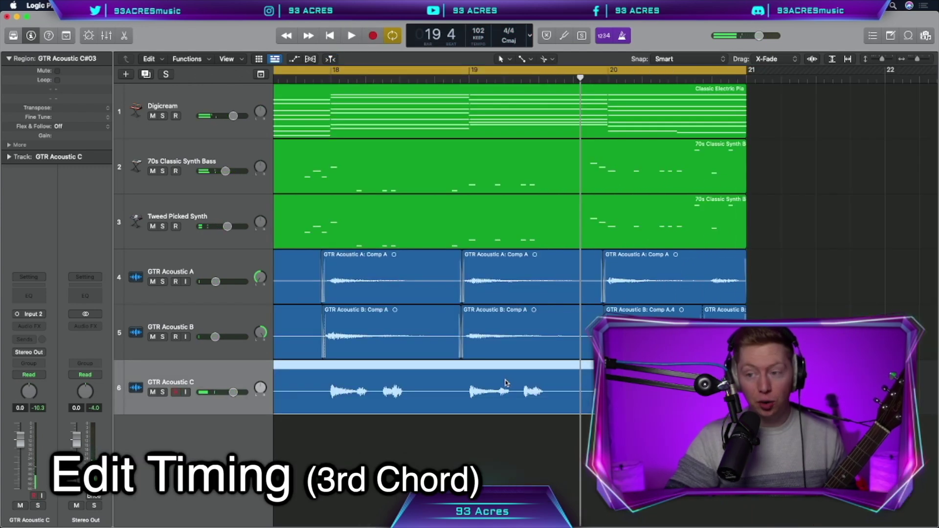
pyautogui.click(310, 59)
pyautogui.click(201, 386)
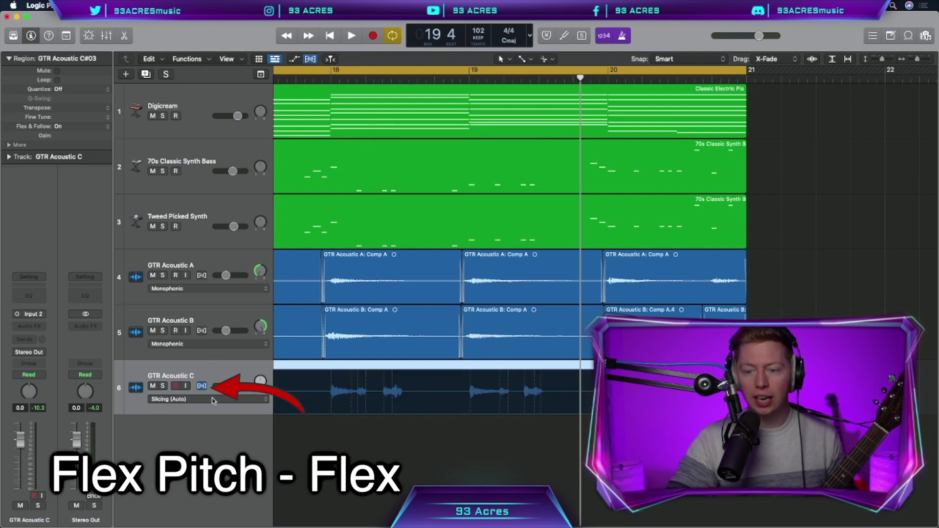
pyautogui.click(213, 401)
pyautogui.click(213, 411)
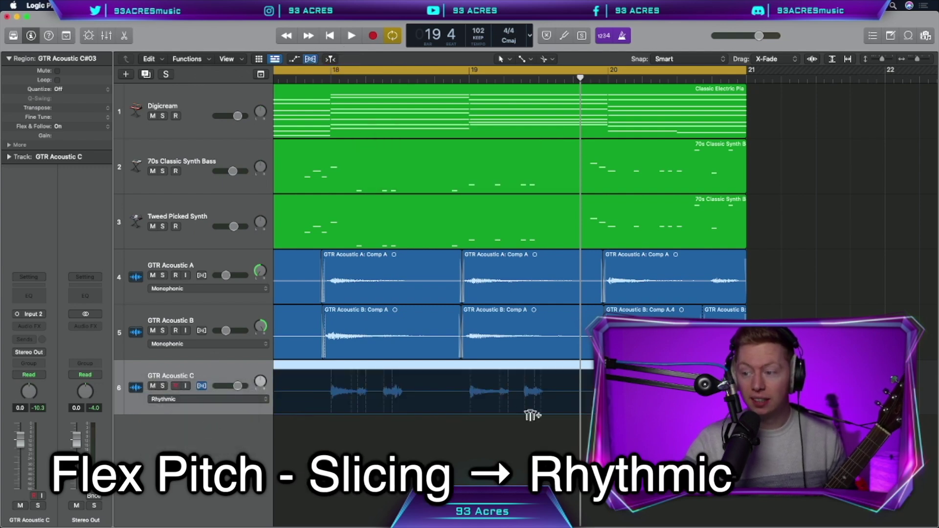
pyautogui.scroll(3, 500, 412)
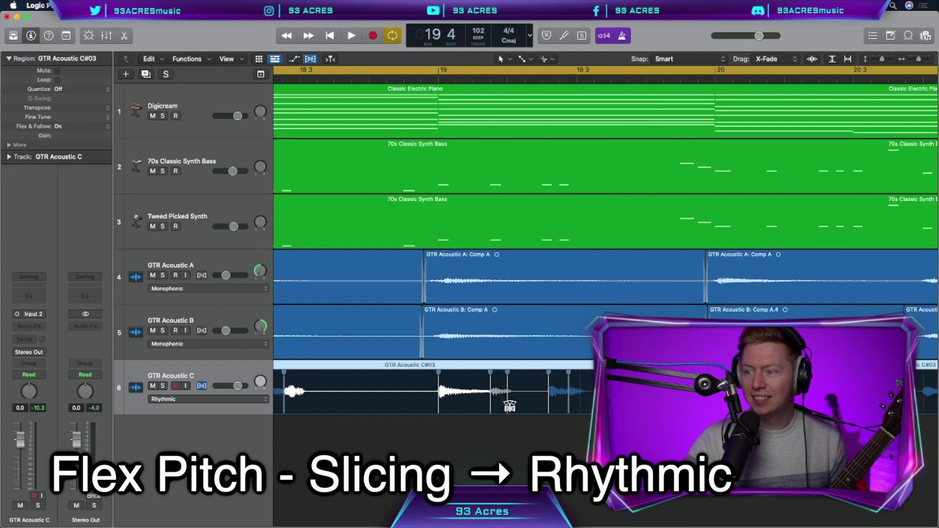
pyautogui.press('space')
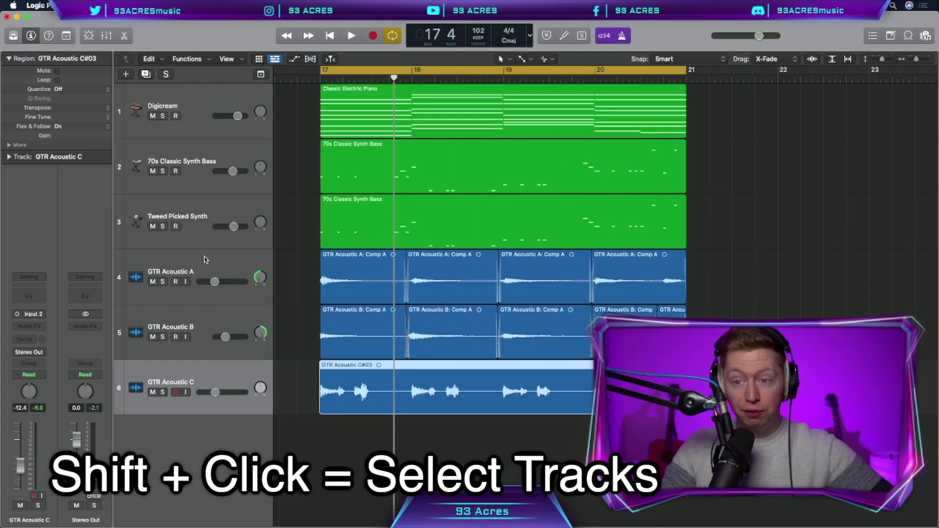
# Group the three acoustic guitar tracks in a track stack named GTR Acoustic Group.
pyautogui.keyDown('shift'); pyautogui.click(205, 260); pyautogui.keyUp('shift')
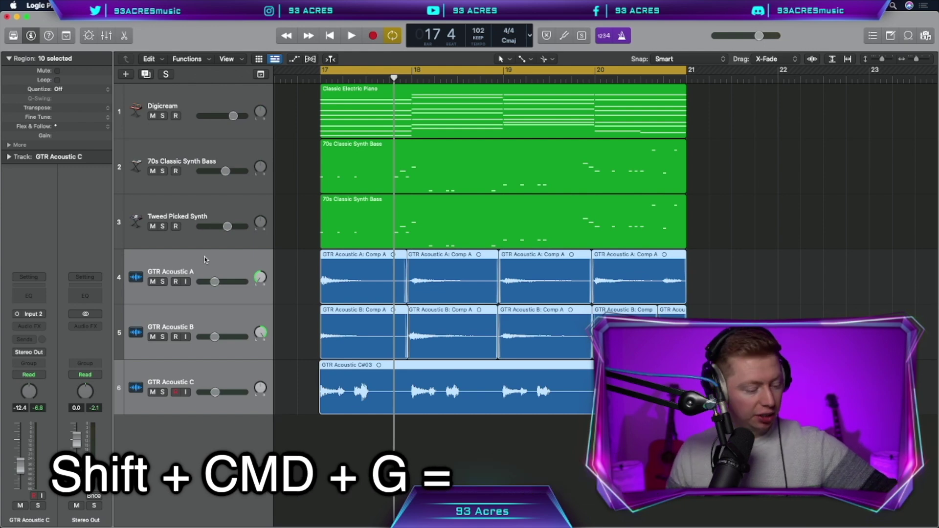
pyautogui.press('shift+super+g')
pyautogui.doubleClick(204, 260)
pyautogui.write('GTR Acoustic Group')
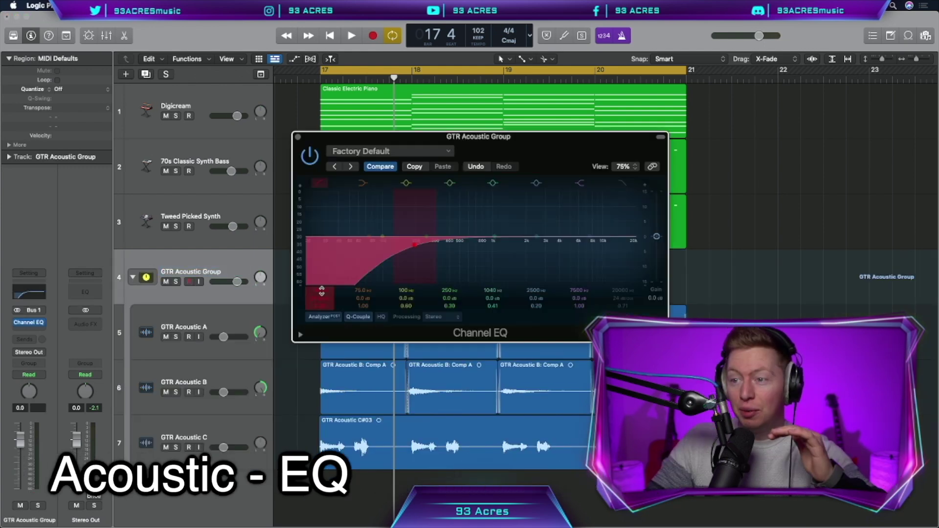
# Roll off the low end of GTR Acoustic Group with Channel EQ and send the group to the Bus 10 reverb.
pyautogui.moveTo(337, 212); pyautogui.dragTo(441, 235)
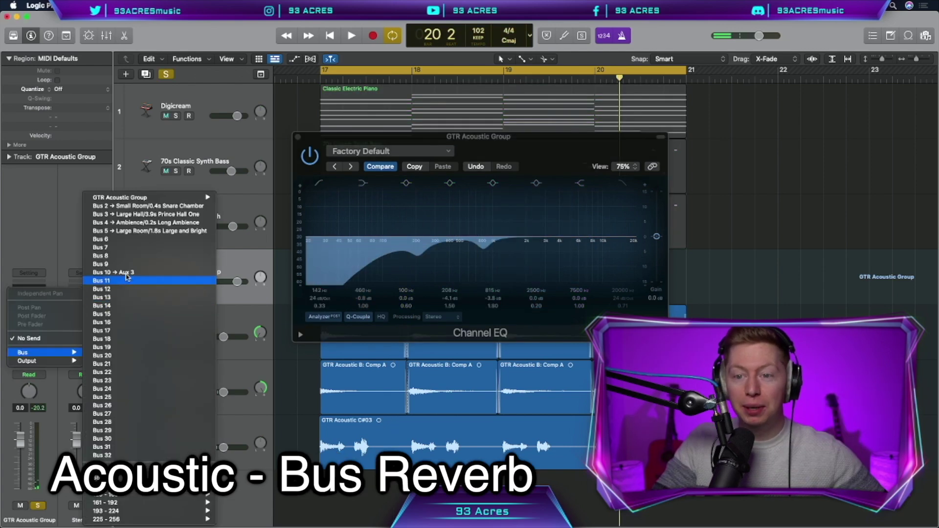
pyautogui.click(122, 279)
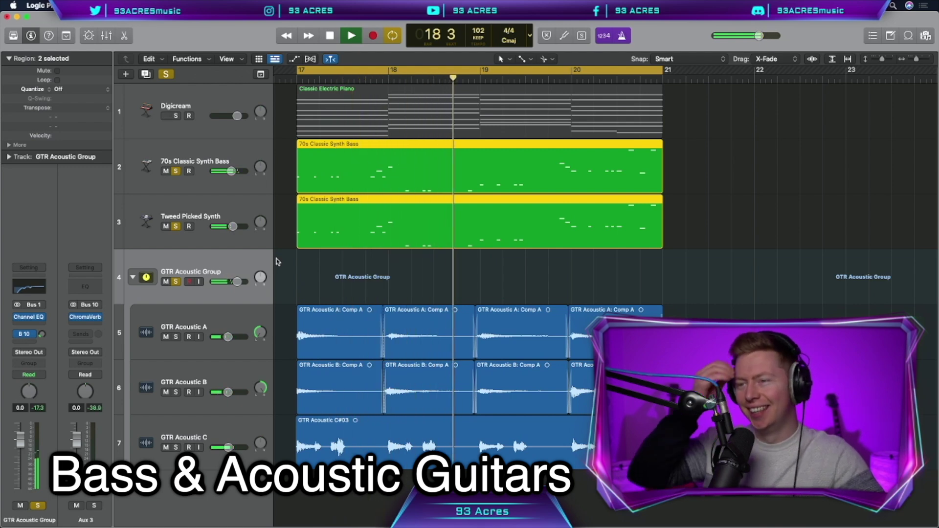
pyautogui.press('space')
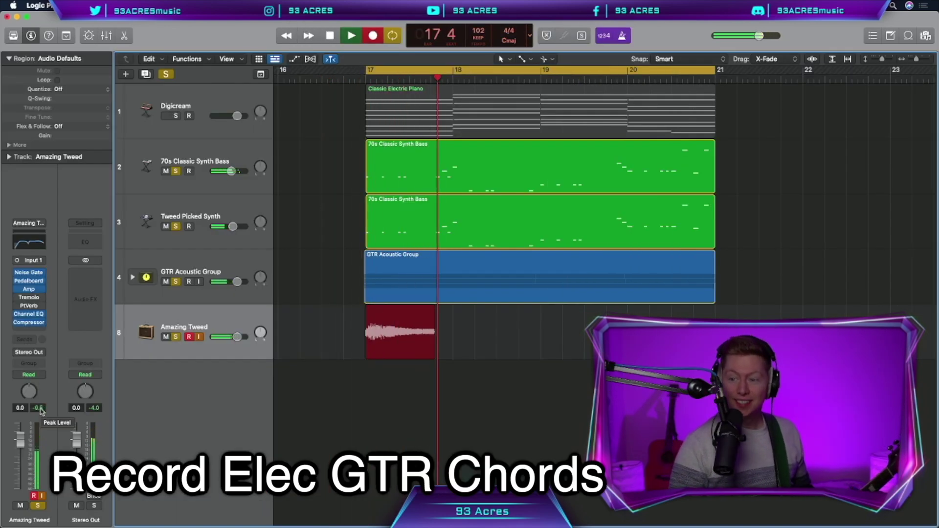
# Switch the Amazing Tweed track to Stereo Pan, narrow the spread to one point and pan it hard left to -64.
pyautogui.rightClick(28, 391)
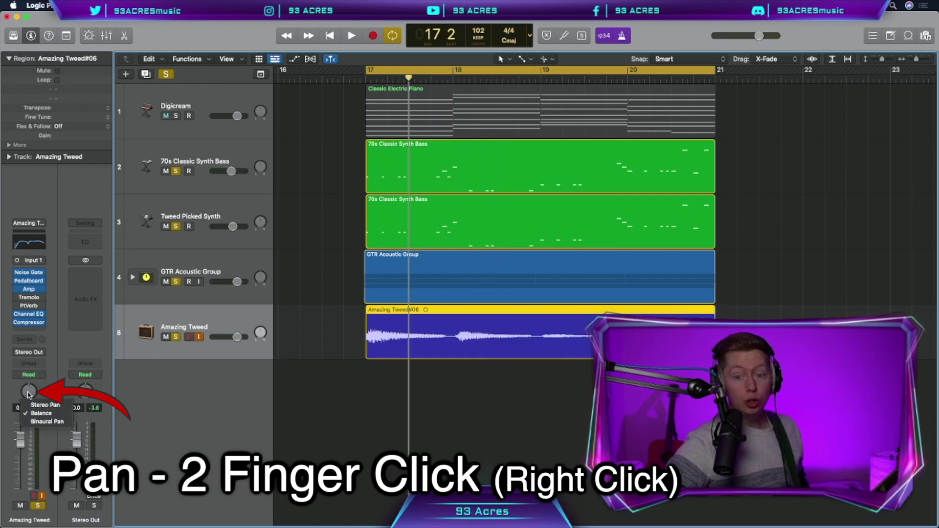
pyautogui.click(34, 404)
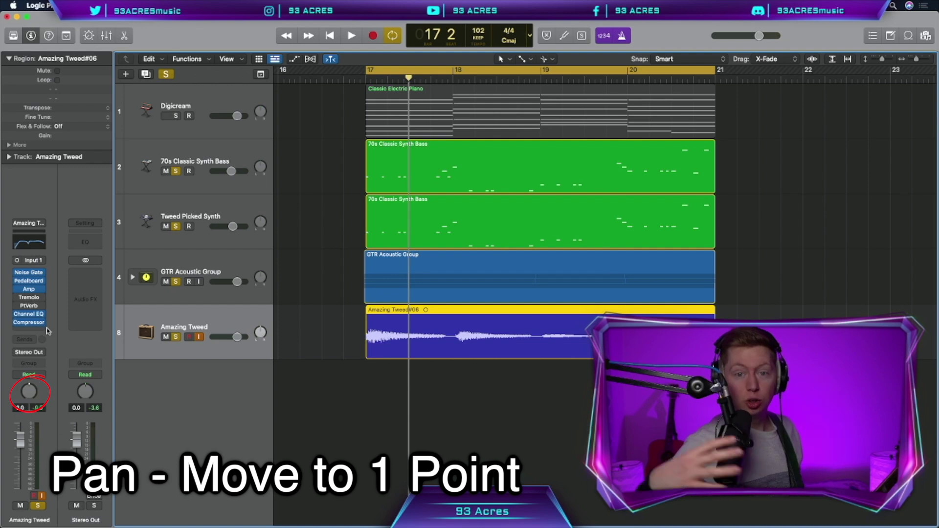
pyautogui.moveTo(29, 391); pyautogui.dragTo(29, 408)
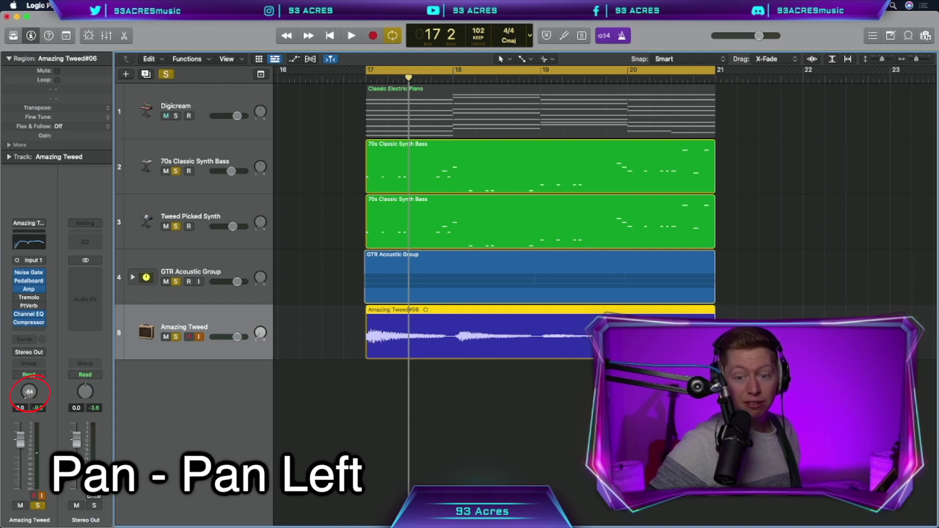
# Duplicate the Amazing Tweed track with the copy panned hard right to +63, and nudge the original's bar 18 region slightly earlier.
pyautogui.press('super+d')
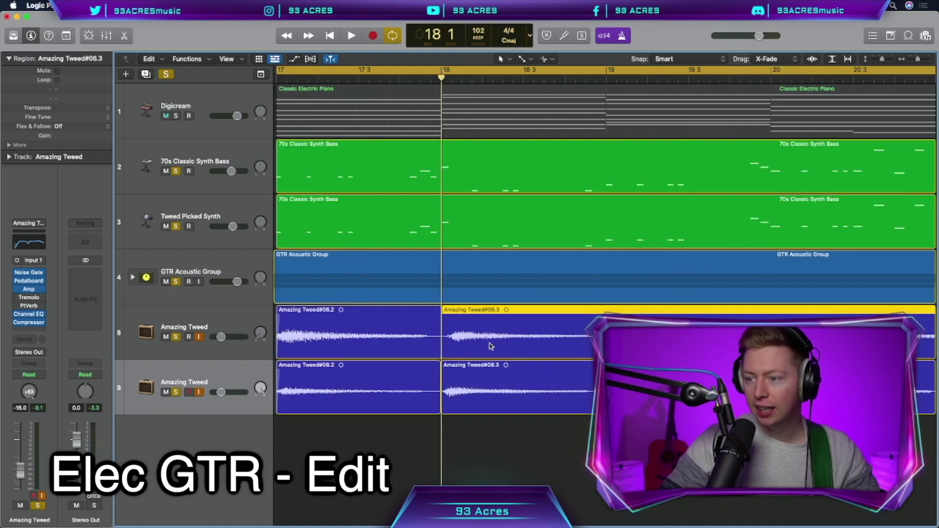
pyautogui.moveTo(488, 345); pyautogui.dragTo(484, 346)
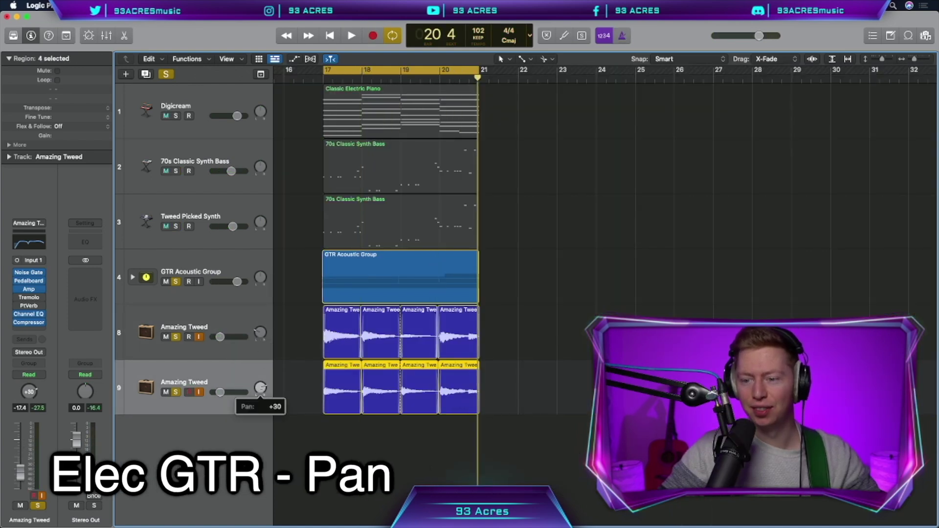
# Duplicate the second Amazing Tweed track as GTR Amazing Tweed C, centred, and record a third electric guitar part over bars 17 to 20.
pyautogui.press('super+d')
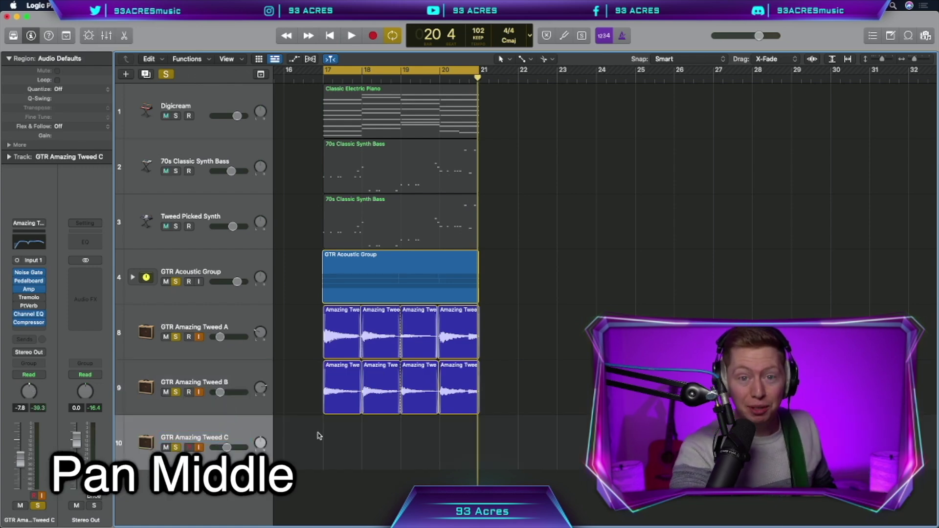
pyautogui.press('r')
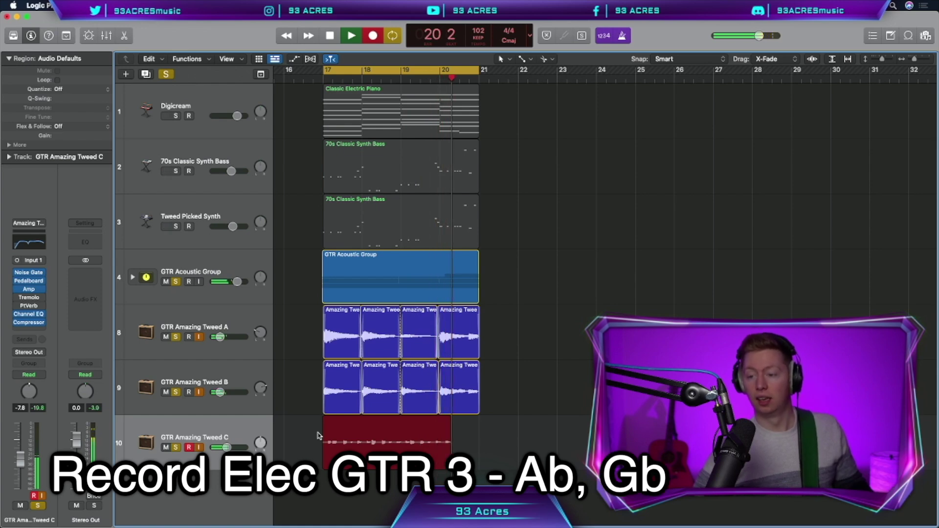
pyautogui.press('space')
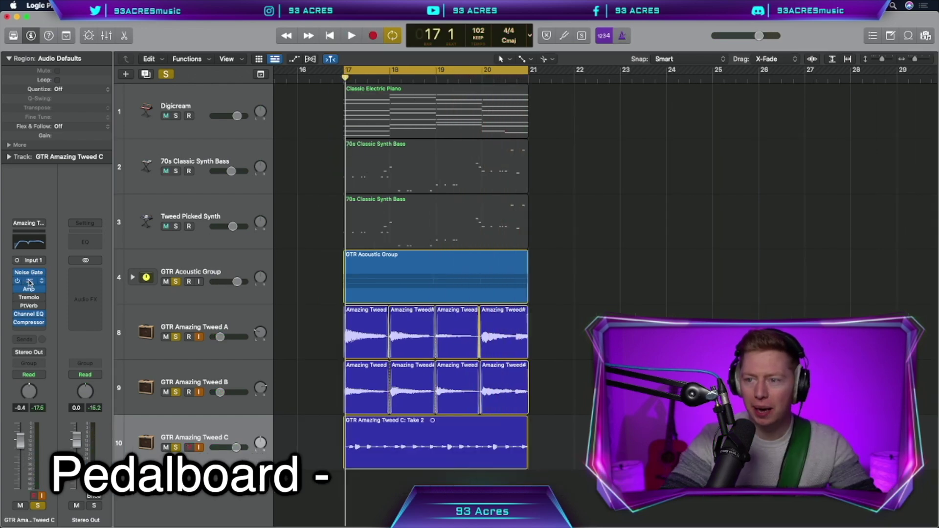
# Use Tube Burner with Blue Echo in the Pedalboard of GTR Amazing Tweed C and audition the part.
pyautogui.click(30, 283)
pyautogui.press('space')
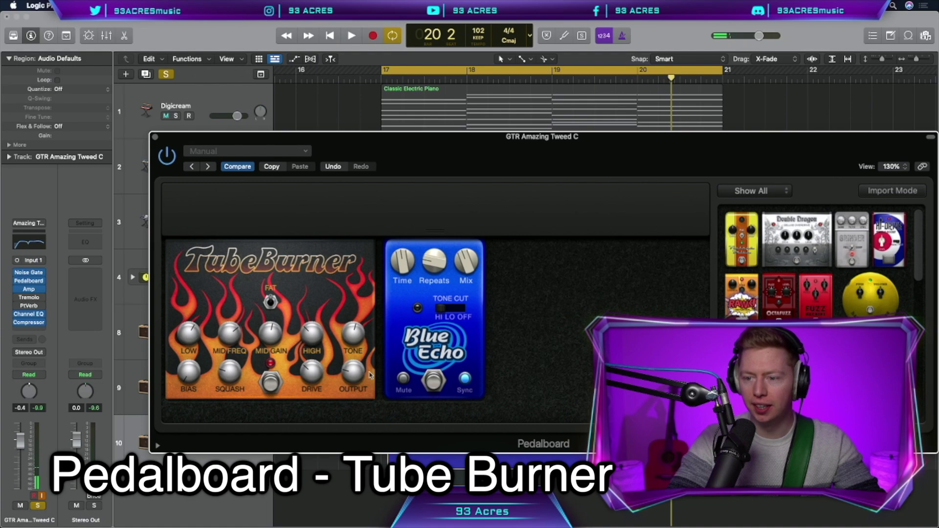
pyautogui.press('space')
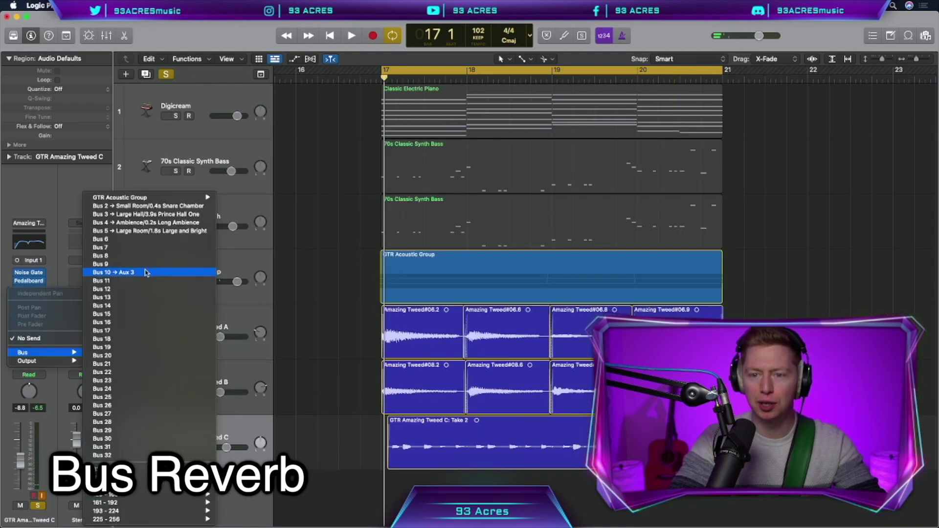
# Send GTR Amazing Tweed C to the Bus 10 reverb, and group the three Amazing Tweed tracks in a stack named GTR Elec Group.
pyautogui.click(105, 270)
pyautogui.moveTo(42, 335); pyautogui.dragTo(43, 321)
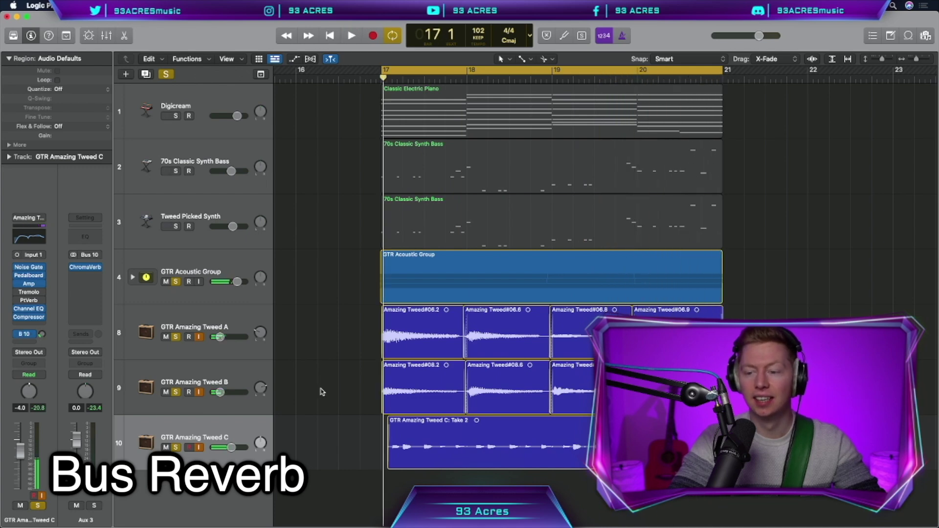
pyautogui.press('space')
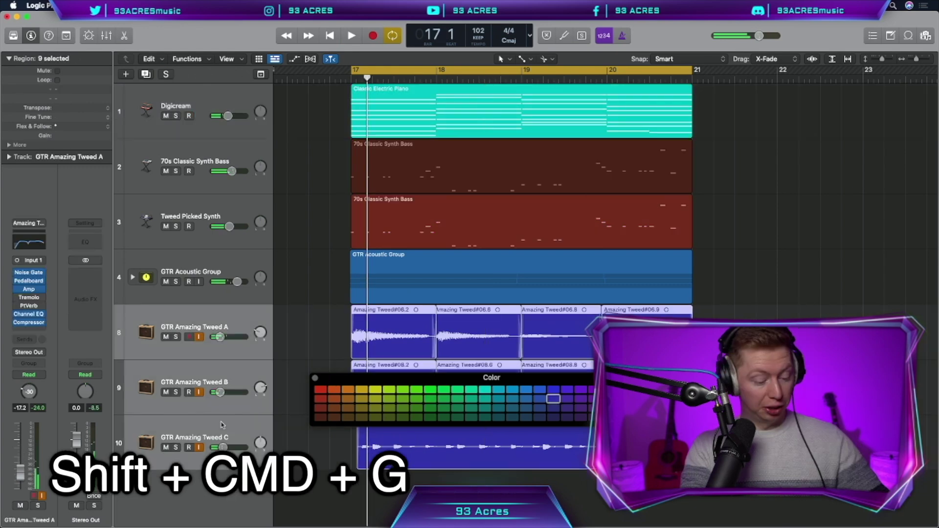
pyautogui.press('shift+super+g')
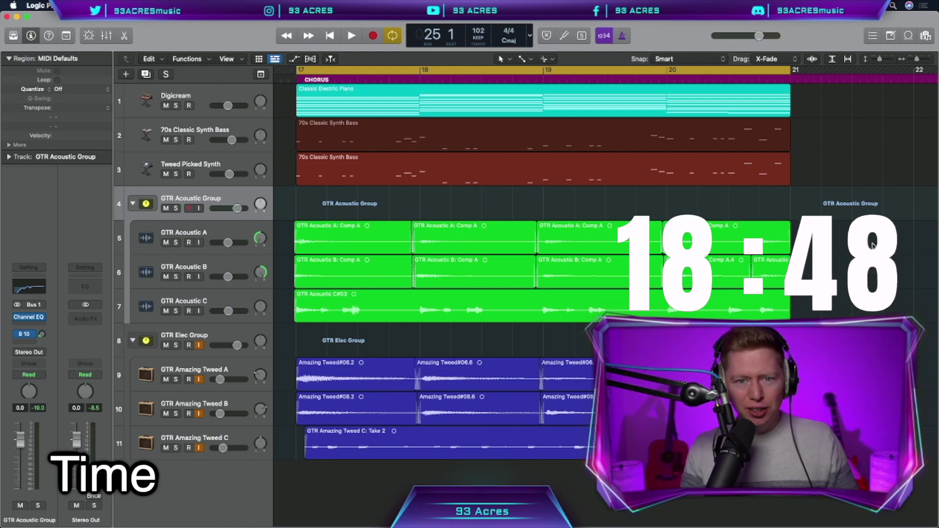
# Create a software instrument track with Digital Suburban's Dexed synth and load the SAHARA preset.
pyautogui.click(125, 74)
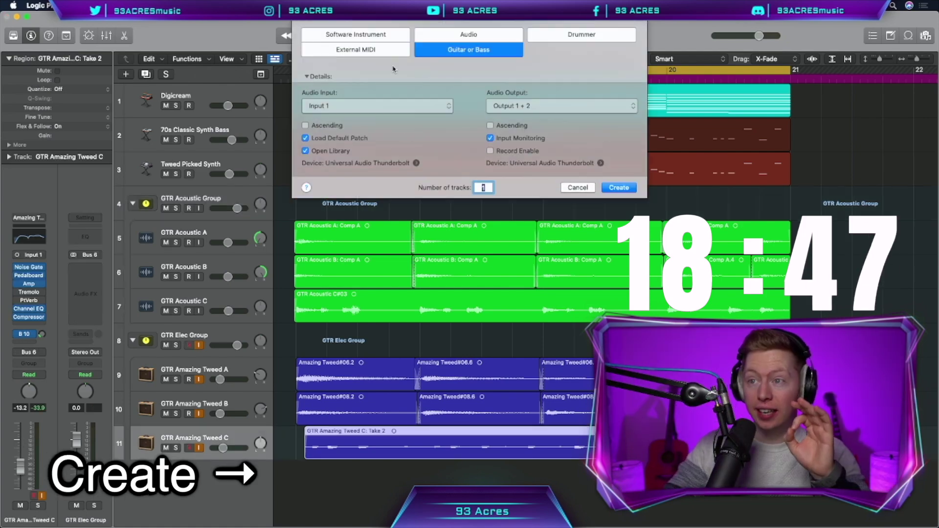
pyautogui.click(394, 34)
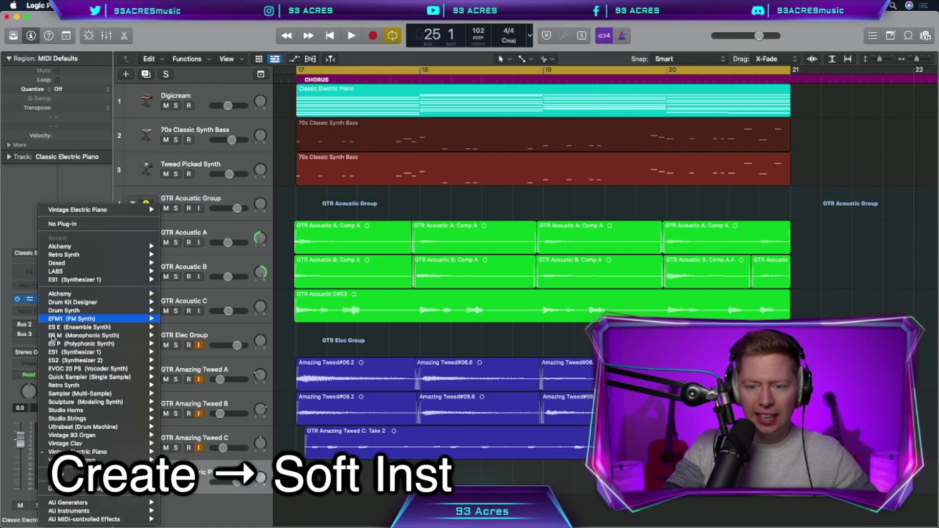
pyautogui.moveTo(68, 510)
pyautogui.moveTo(195, 429)
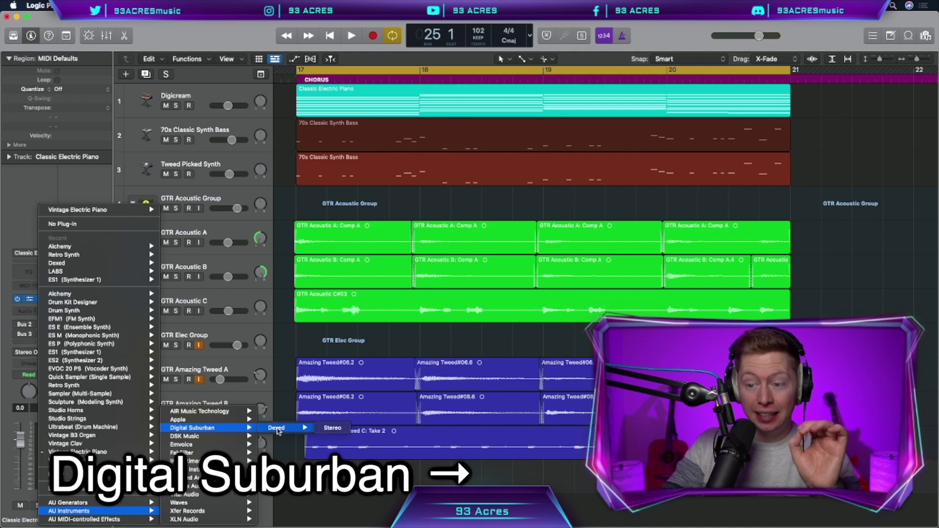
pyautogui.click(277, 429)
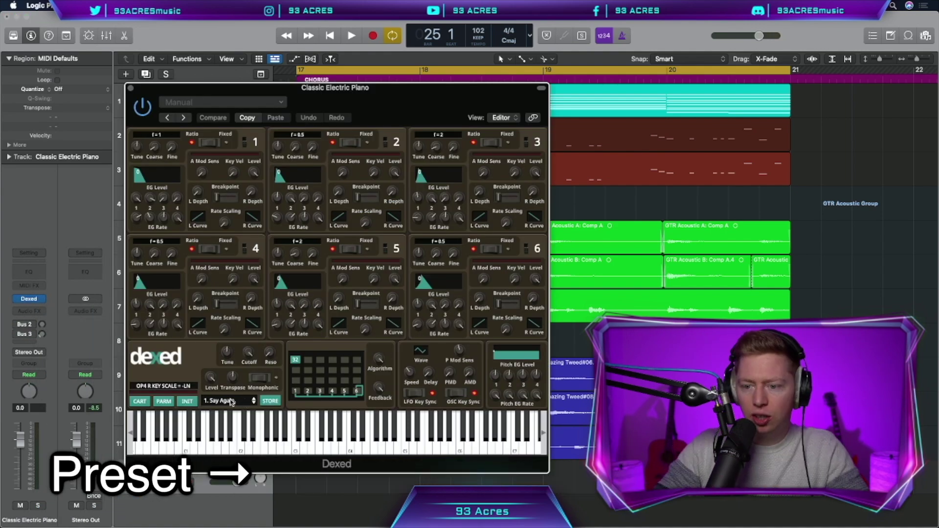
pyautogui.click(244, 401)
pyautogui.click(225, 360)
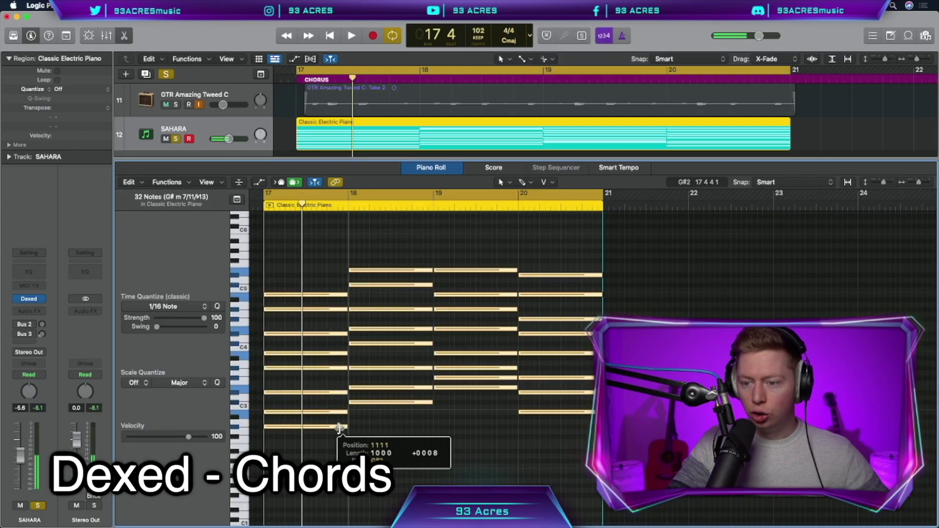
# Shorten all chord notes in the SAHARA region to one beat and play the chords back.
pyautogui.moveTo(346, 426); pyautogui.dragTo(281, 428)
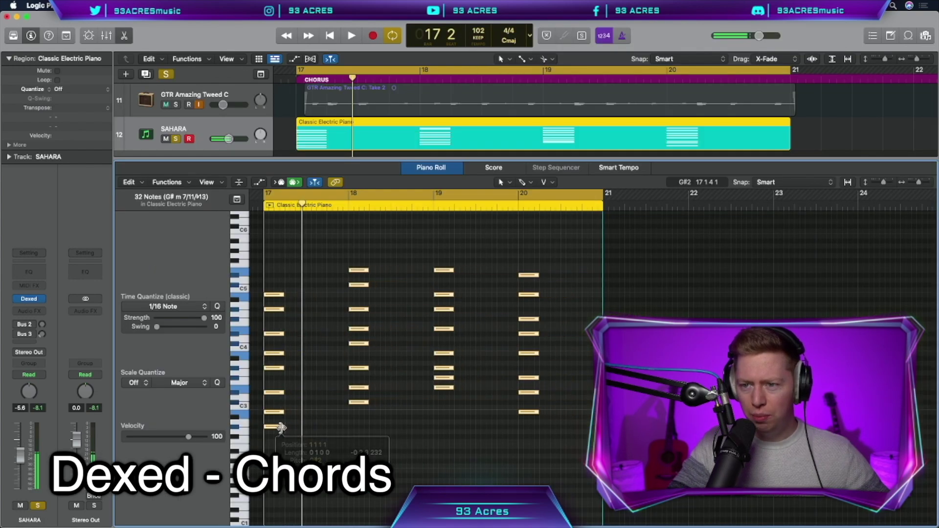
pyautogui.press('space')
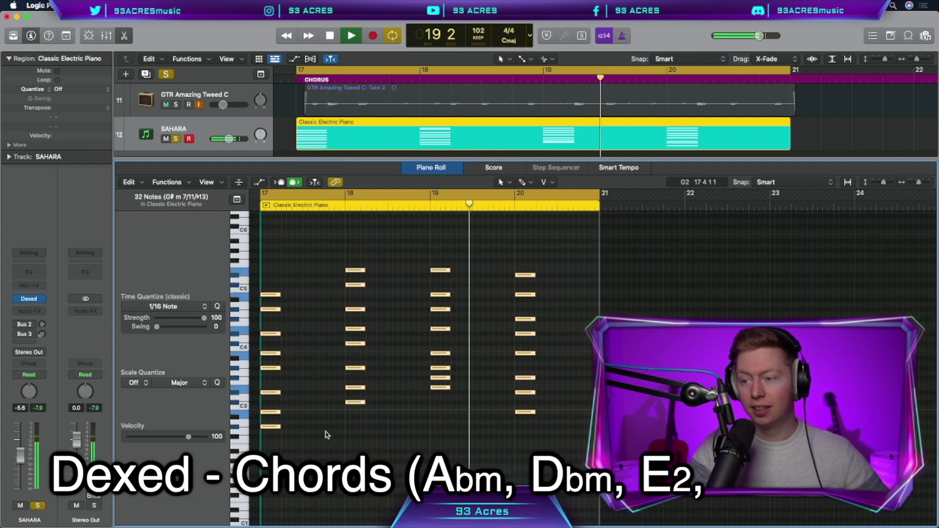
pyautogui.press('space')
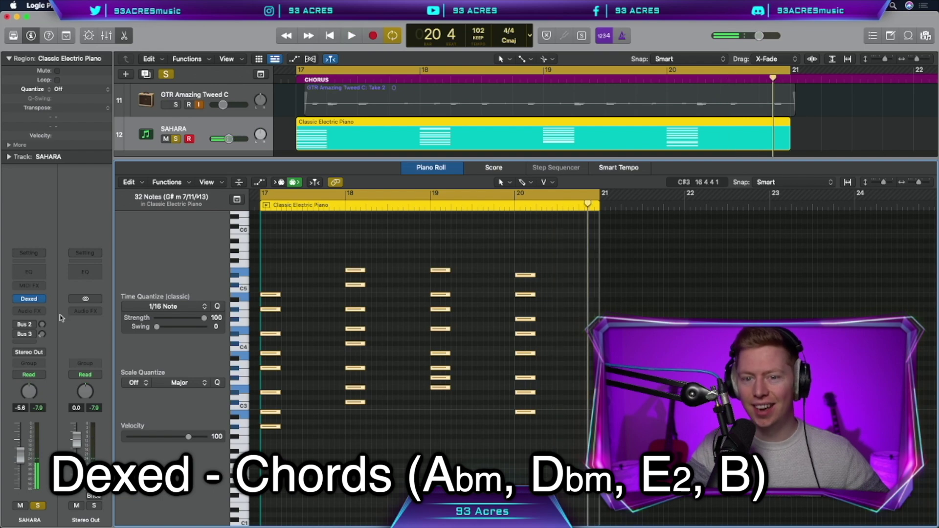
# Open Dexed on the SAHARA track and adjust its Cutoff while the chords play.
pyautogui.click(31, 298)
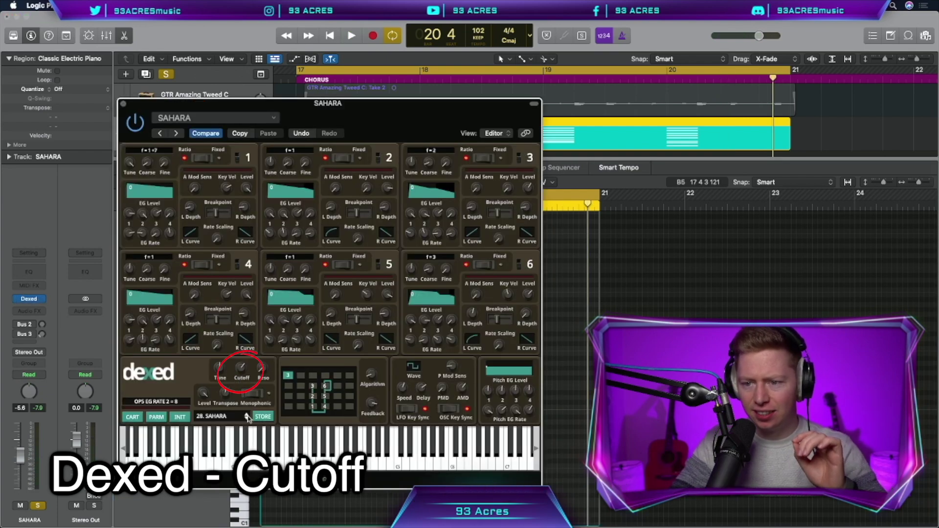
pyautogui.press('space')
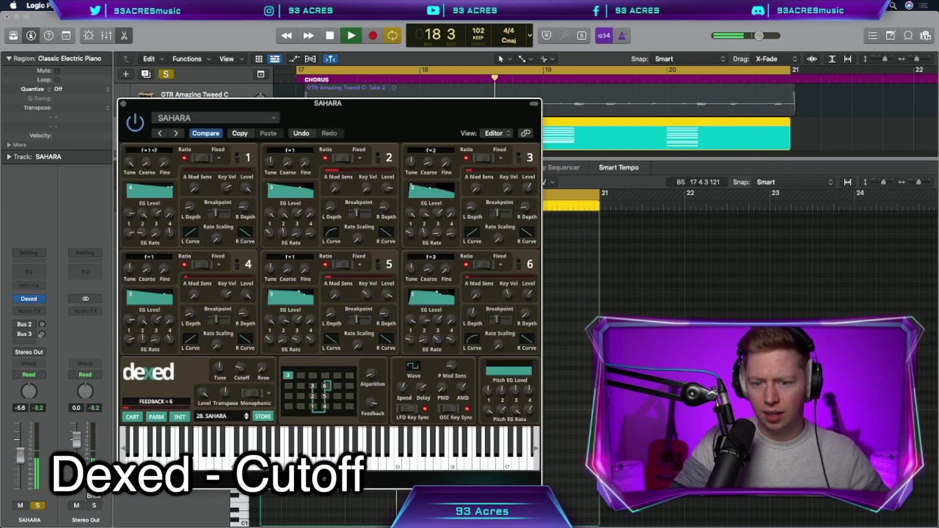
# Change the SAHARA track's Bus 3 send to the Bus 10 reverb and lower the track volume to about -9.2 dB.
pyautogui.click(27, 333)
pyautogui.moveTo(73, 407)
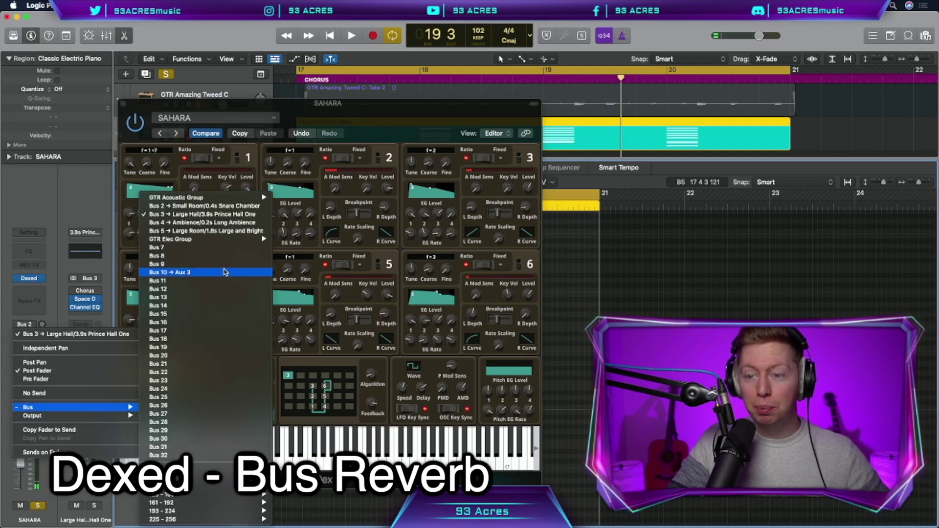
pyautogui.click(225, 272)
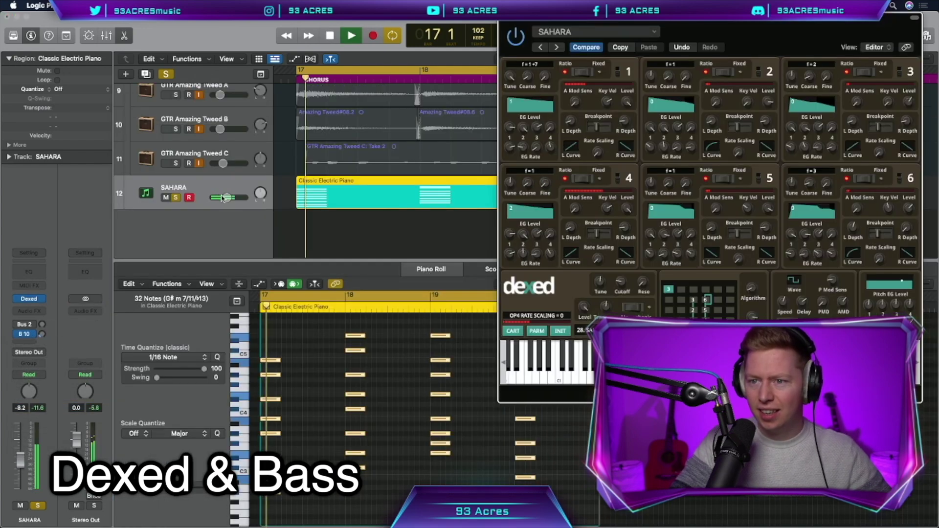
pyautogui.moveTo(226, 198); pyautogui.dragTo(224, 198)
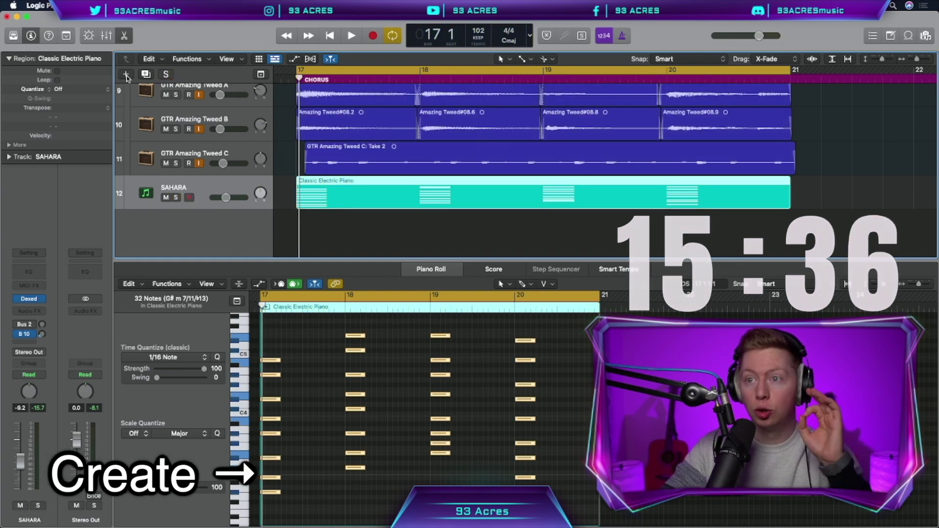
# Create a software instrument track and load the Sunset+ drum kit from the Producer Kits.
pyautogui.press('alt+super+n')
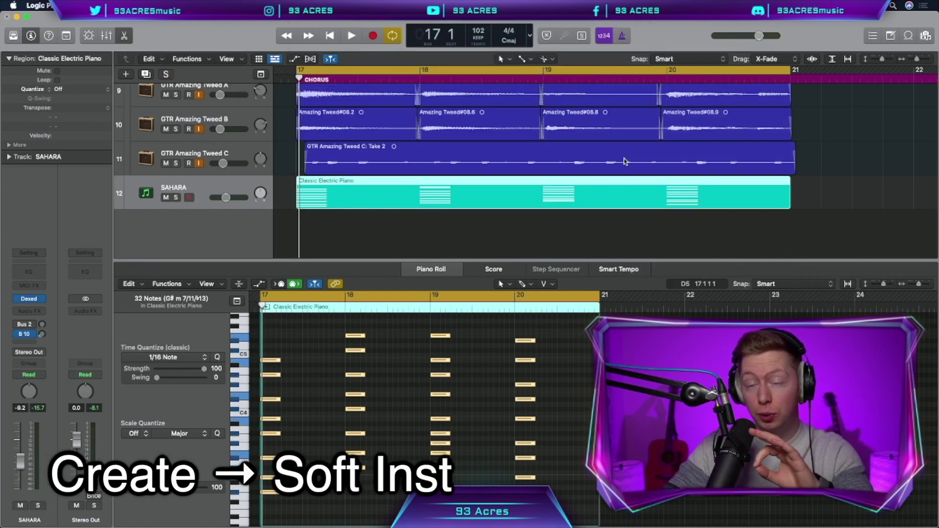
pyautogui.press('y')
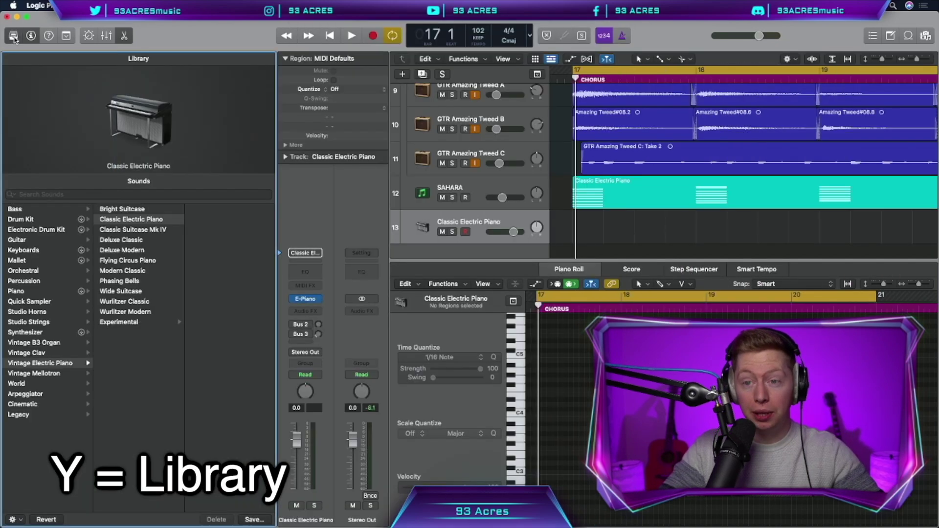
pyautogui.click(55, 221)
pyautogui.click(120, 414)
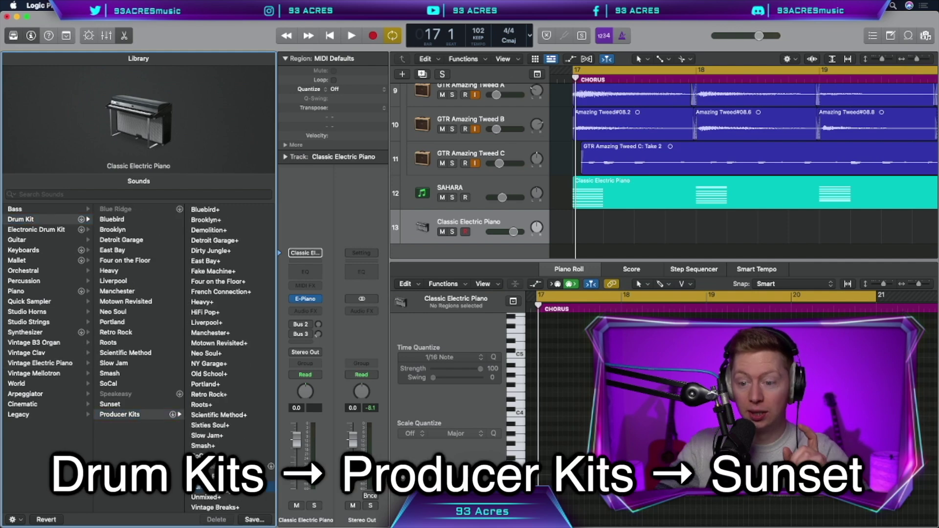
pyautogui.click(205, 487)
# Record a two-bar drum pattern with hi-hats on the Sunset+ track and quantize its notes to 1/16 with reduced strength.
pyautogui.press('r')
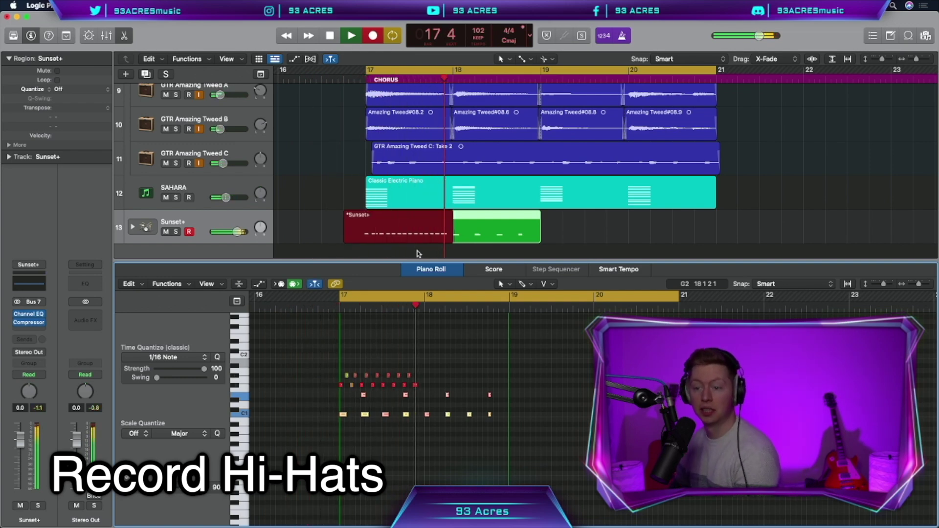
pyautogui.press('space')
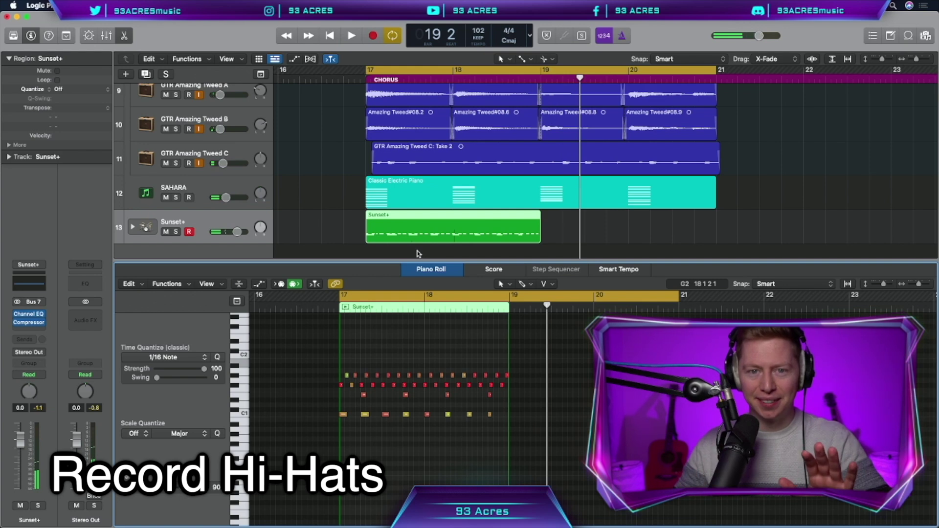
pyautogui.press('super+a')
pyautogui.press('z')
pyautogui.moveTo(222, 371); pyautogui.dragTo(203, 372)
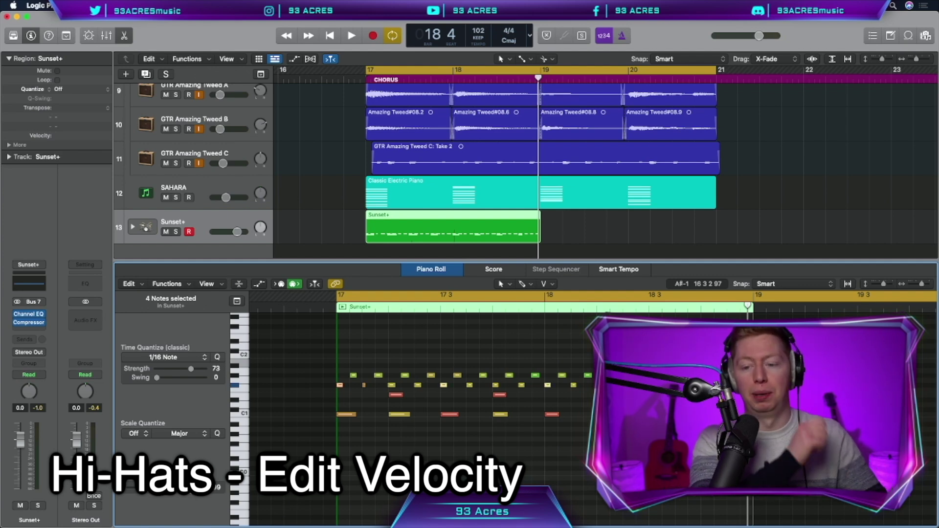
pyautogui.press('space')
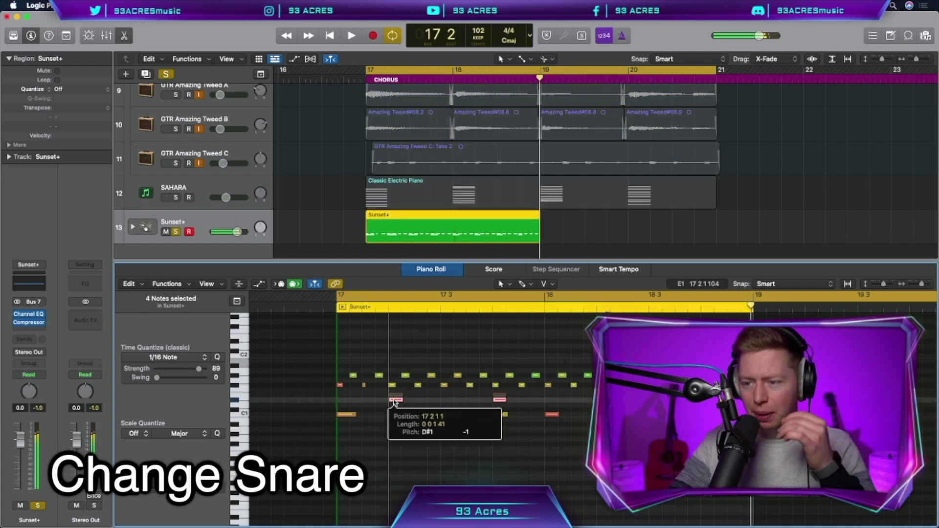
# Move the four snare notes to D1 and layer copies as a clap on D#1 and a rimshot on C#1.
pyautogui.moveTo(394, 405); pyautogui.dragTo(395, 406)
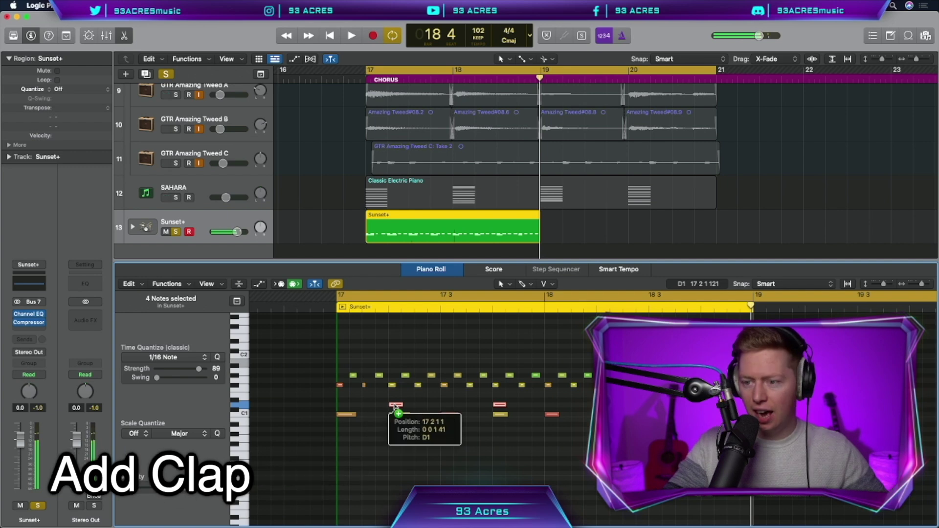
pyautogui.moveTo(395, 406); pyautogui.dragTo(395, 403)
pyautogui.scroll(5, 457, 403)
pyautogui.moveTo(510, 403); pyautogui.dragTo(513, 403)
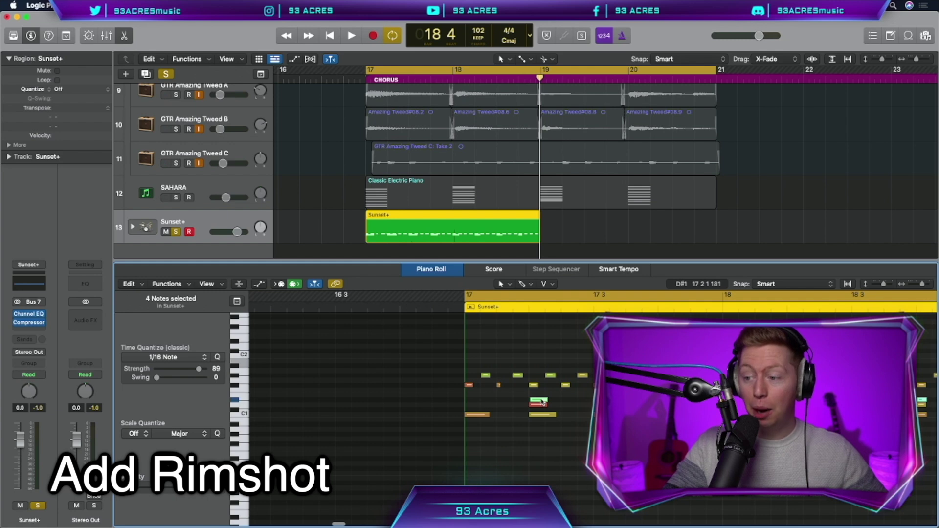
pyautogui.moveTo(539, 409); pyautogui.dragTo(541, 411)
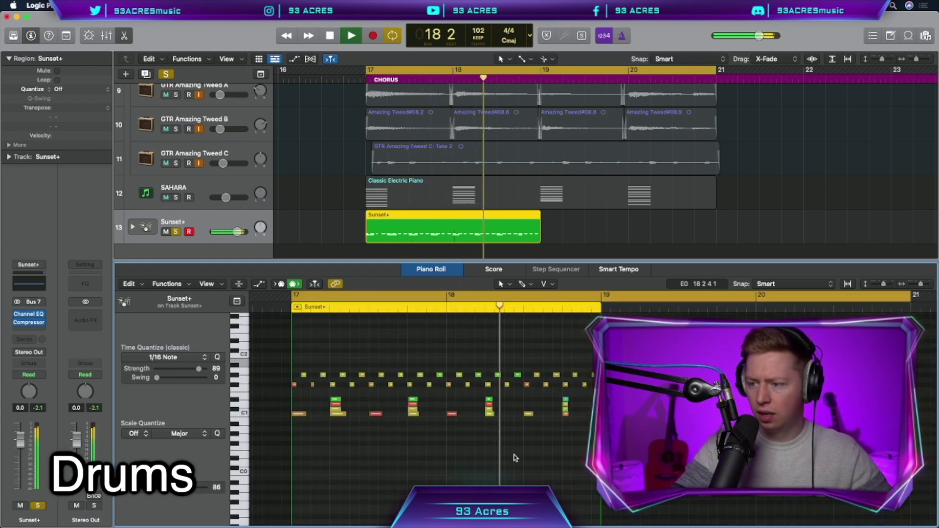
# Repeat the two-bar Sunset+ region once and colour the drum regions yellow.
pyautogui.click(505, 236)
pyautogui.press('space')
pyautogui.press('cmd+r')
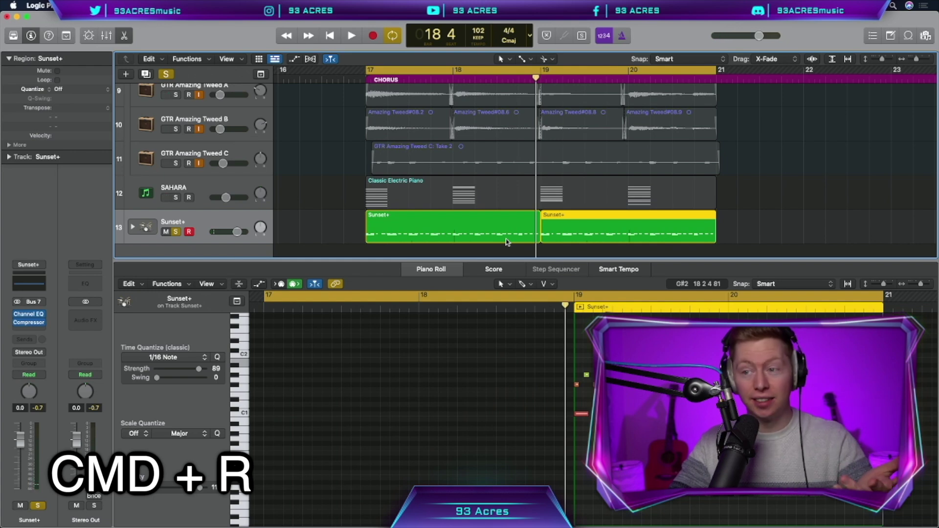
pyautogui.hotkey('alt', 'c')
pyautogui.click(362, 386)
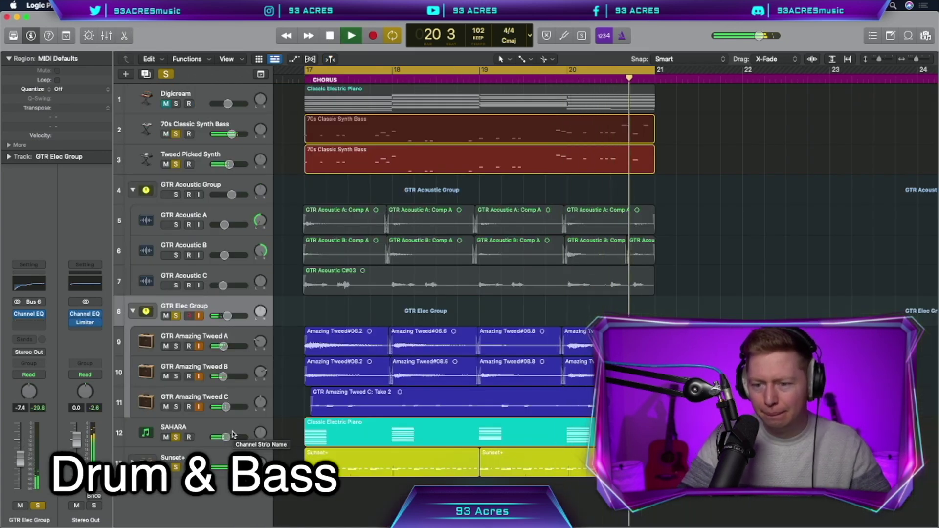
pyautogui.press('space')
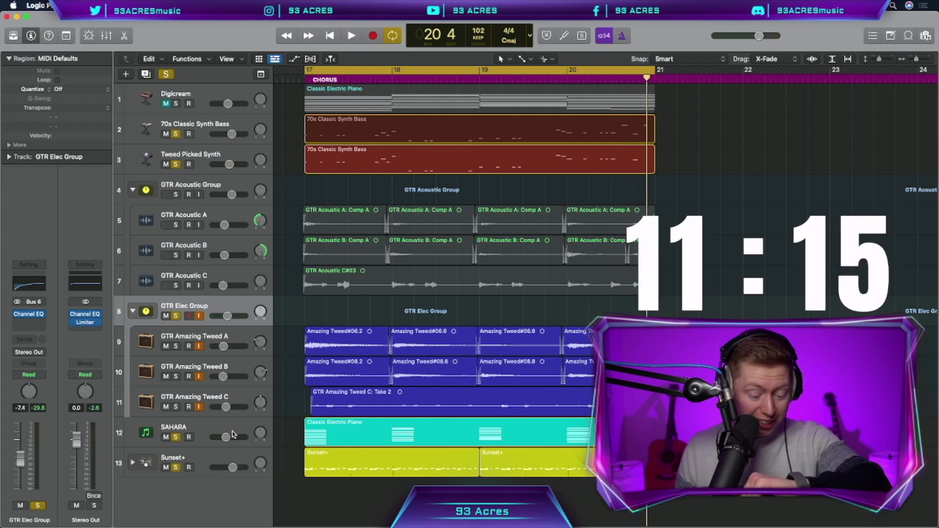
# Create a software instrument track with Ultrabeat in stereo and load the Boutique 808 drum kit.
pyautogui.click(126, 74)
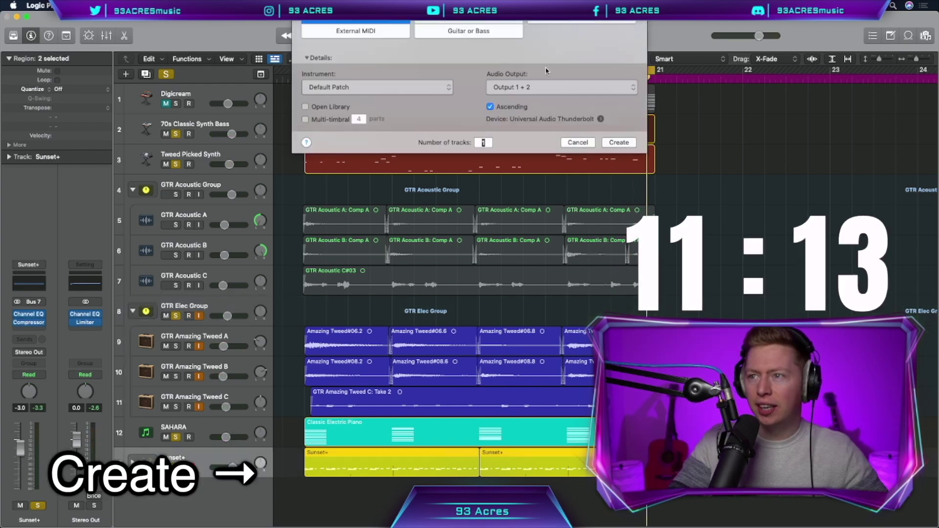
pyautogui.press('Return')
pyautogui.moveTo(125, 428)
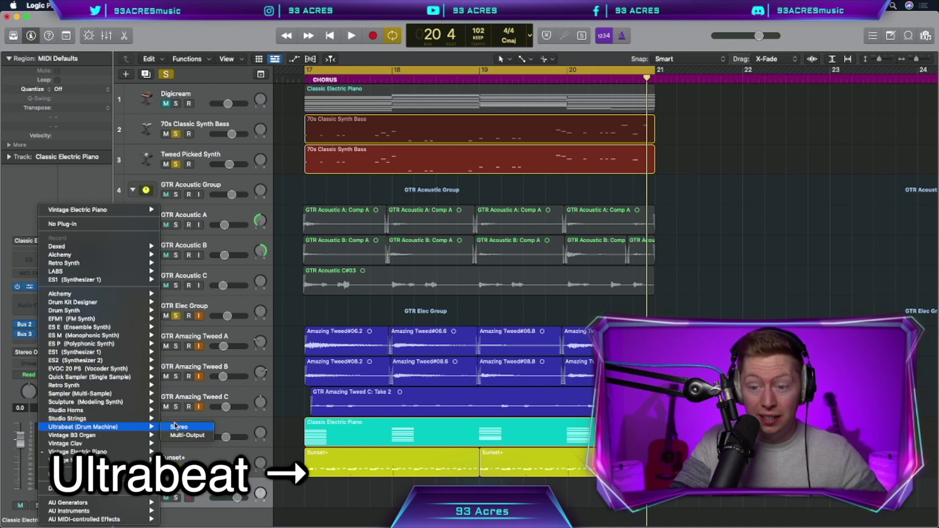
pyautogui.click(165, 426)
pyautogui.click(409, 115)
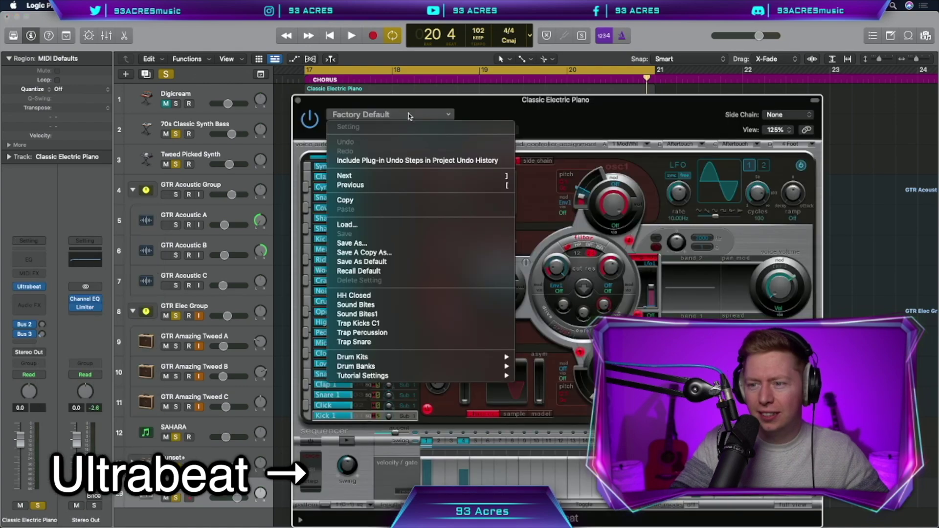
pyautogui.moveTo(473, 359)
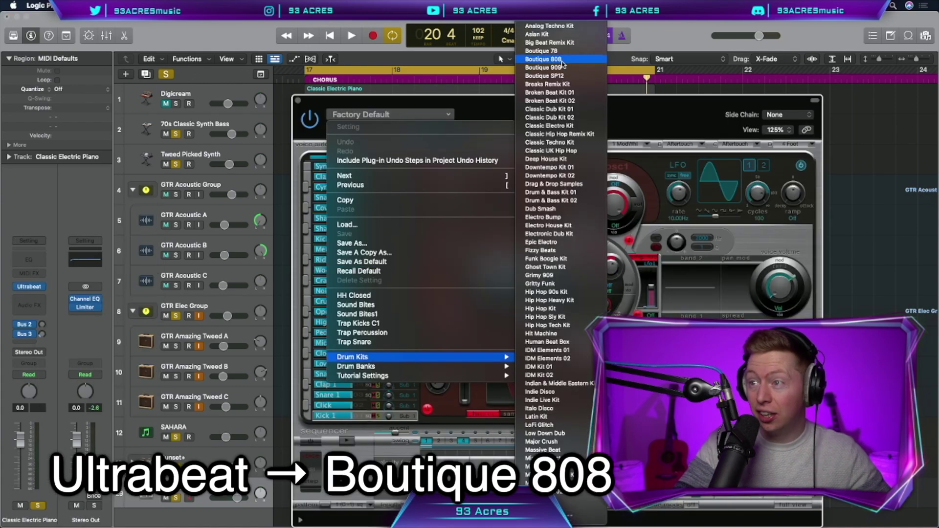
pyautogui.click(543, 59)
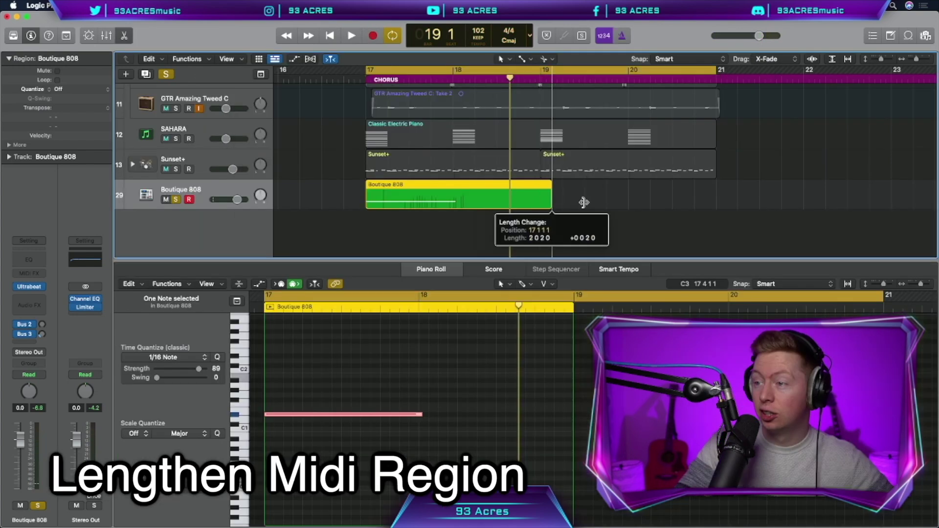
# Extend the Boutique 808 region to bar 21 and insert a stereo ChromaVerb with a Chambers preset on its track.
pyautogui.moveTo(494, 205); pyautogui.dragTo(656, 206)
pyautogui.moveTo(58, 337)
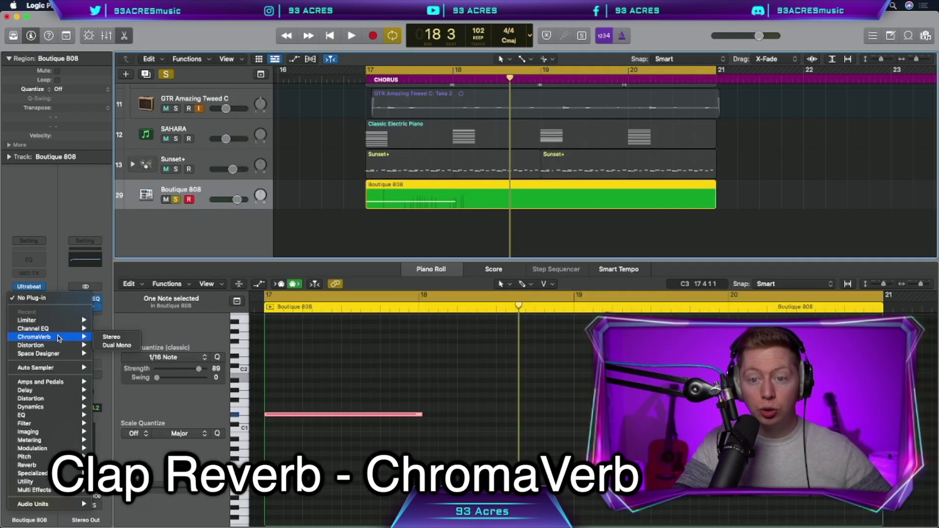
pyautogui.click(106, 338)
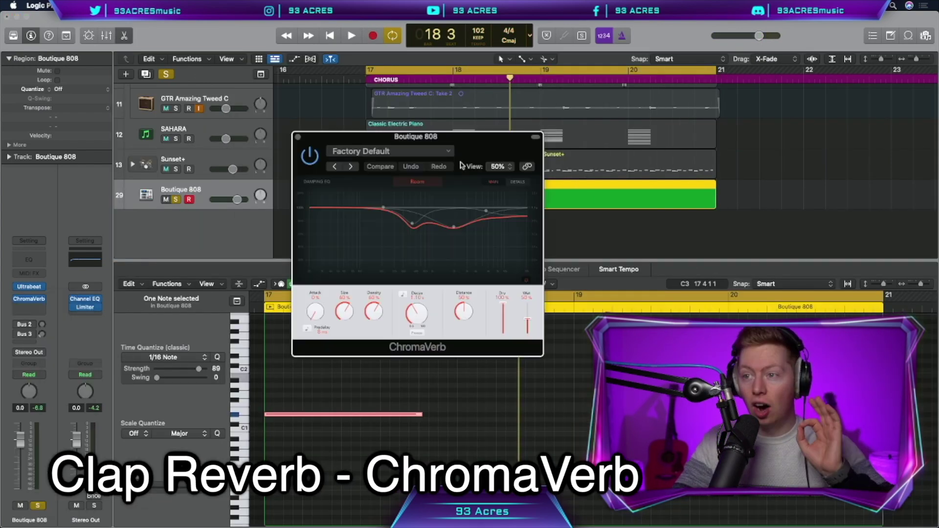
pyautogui.moveTo(460, 147); pyautogui.dragTo(445, 146)
pyautogui.moveTo(445, 147); pyautogui.dragTo(391, 156)
pyautogui.click(376, 160)
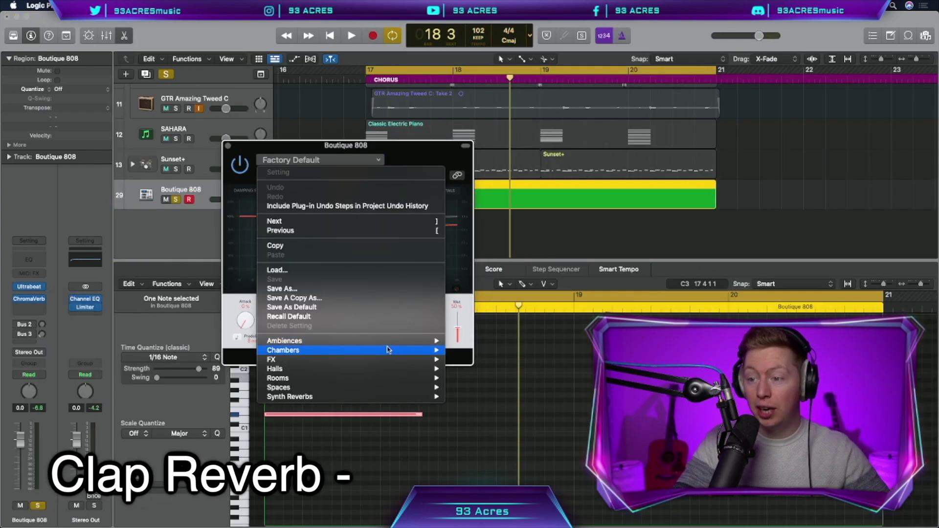
pyautogui.moveTo(391, 352)
pyautogui.click(480, 375)
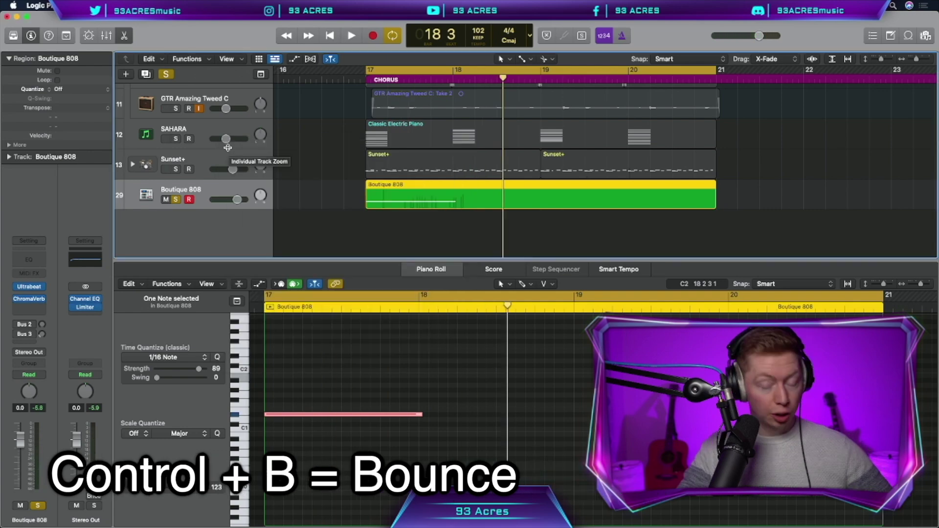
# Bounce the Boutique 808 region in place and reverse the bounced audio region to make a riser.
pyautogui.hotkey('ctrl', 'b')
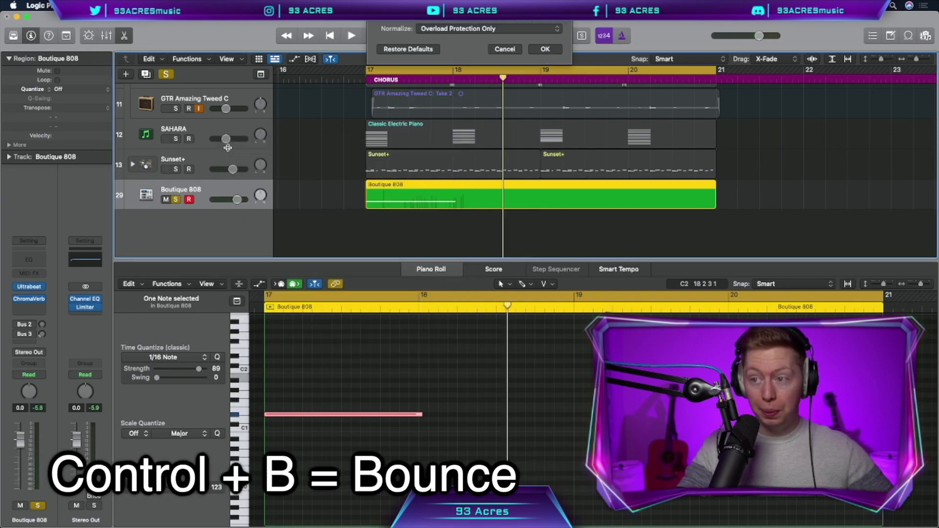
pyautogui.click(545, 200)
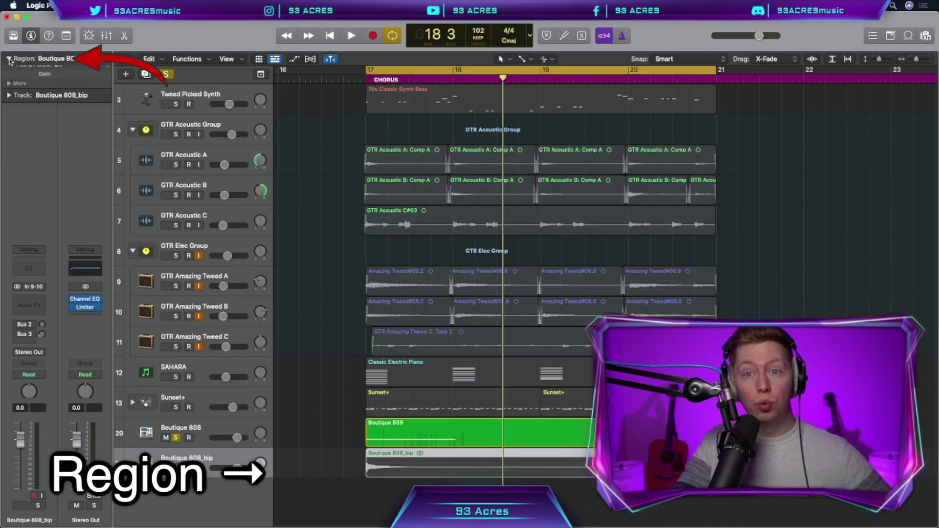
pyautogui.click(9, 145)
pyautogui.click(57, 211)
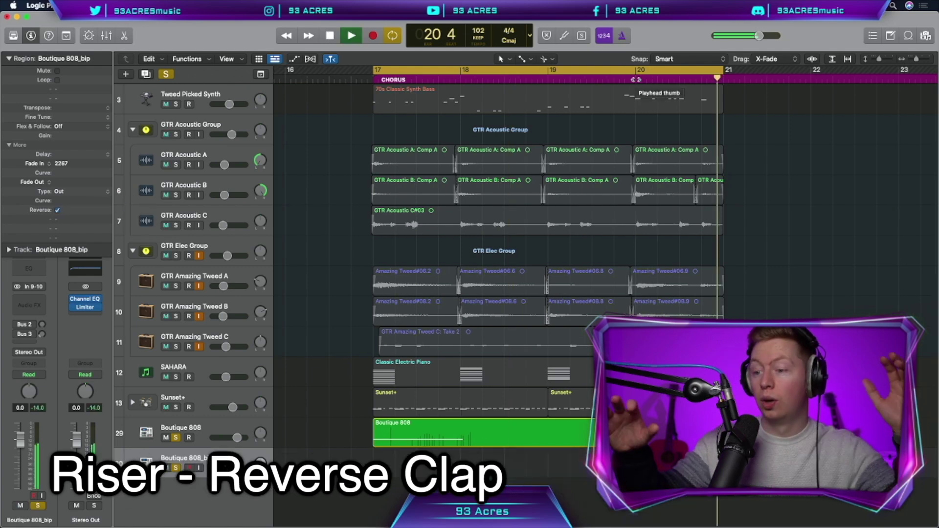
pyautogui.press('space')
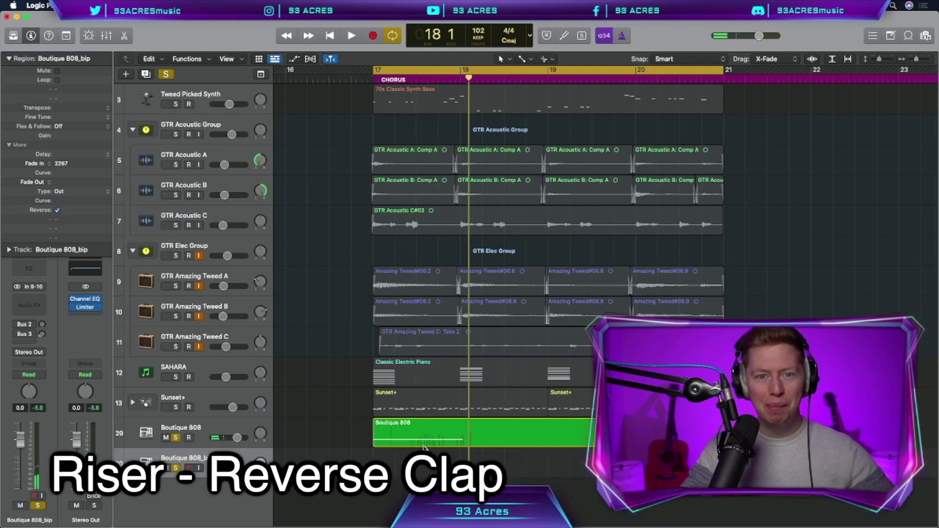
# Bounce the Boutique 808 region in place again and add a stereo ChromaVerb with the Orchestra Chamber preset at 100% wet.
pyautogui.hotkey('ctrl', 'b')
pyautogui.press('Return')
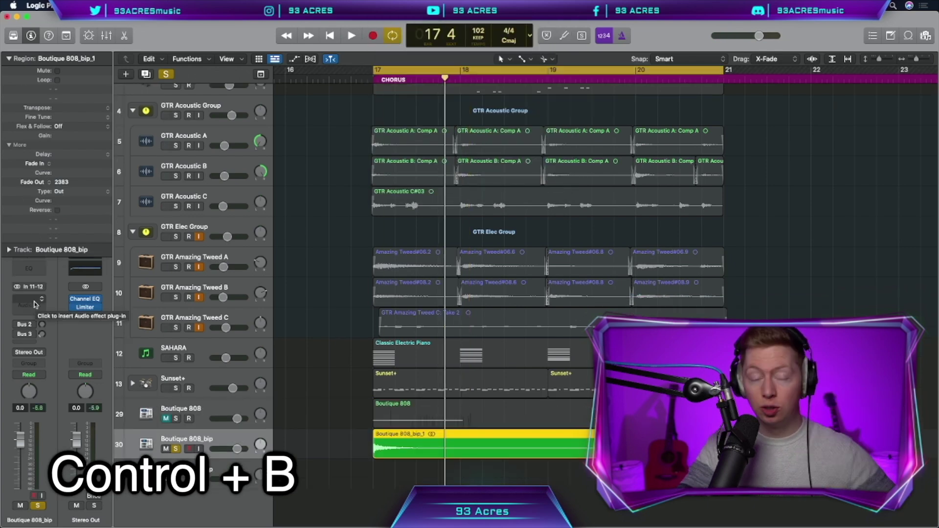
pyautogui.click(34, 305)
pyautogui.moveTo(46, 319)
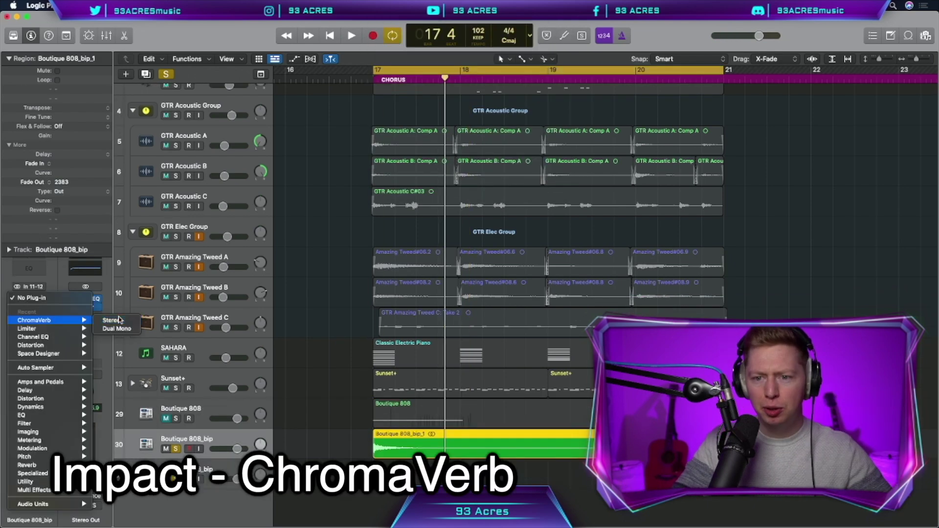
pyautogui.click(119, 319)
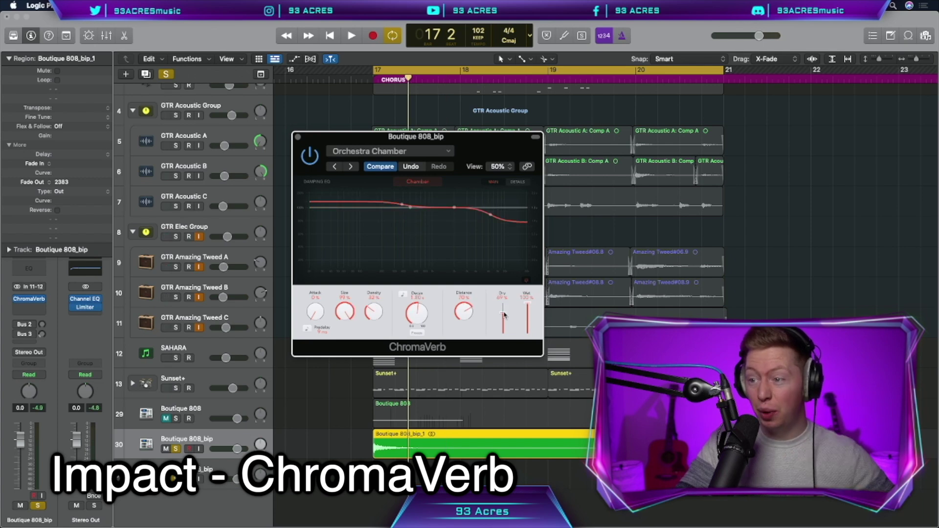
pyautogui.press('space')
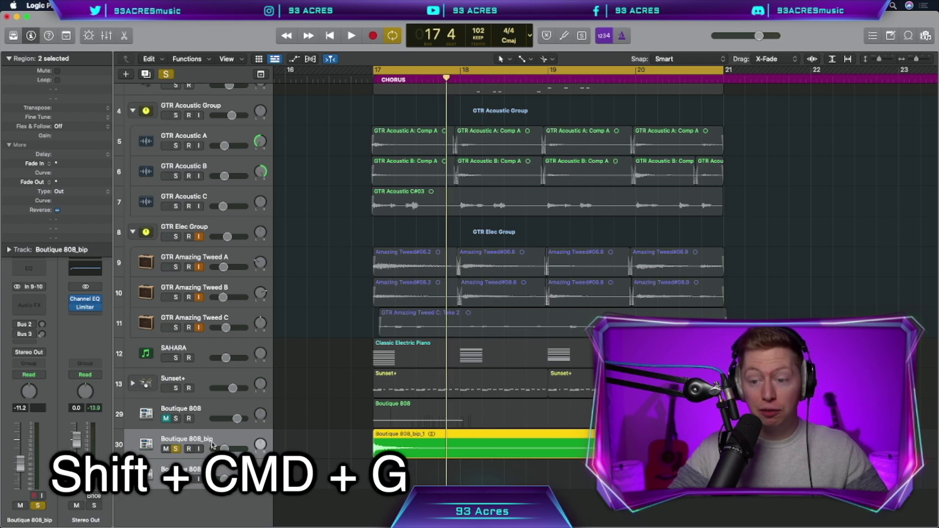
# Group the two bounced Boutique 808 tracks into a track stack named Impact Group.
pyautogui.press('shift+super+g')
pyautogui.write('Impact Group')
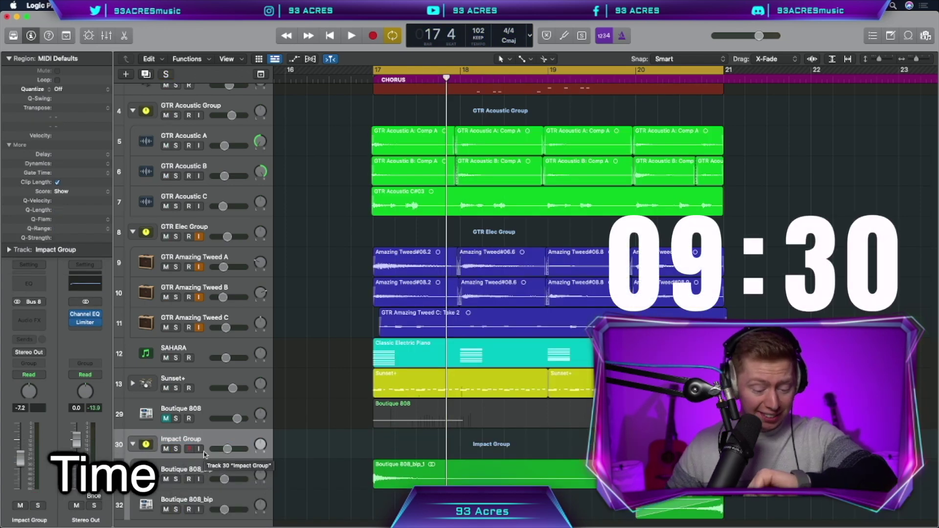
pyautogui.scroll(1, 204, 454)
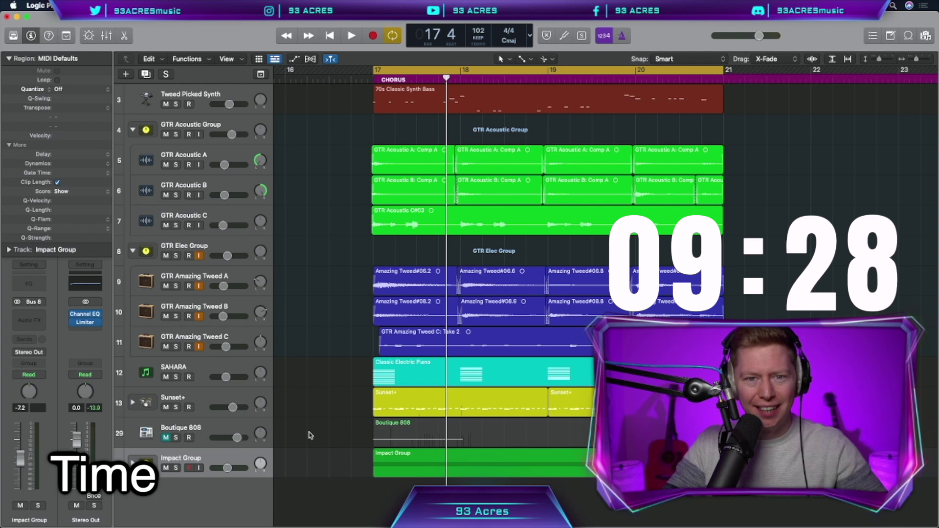
# Create the Vox Aahh vocal track, copy the Bus 10 aux's ChromaVerb onto its channel strip and open it.
pyautogui.press('alt+super+n')
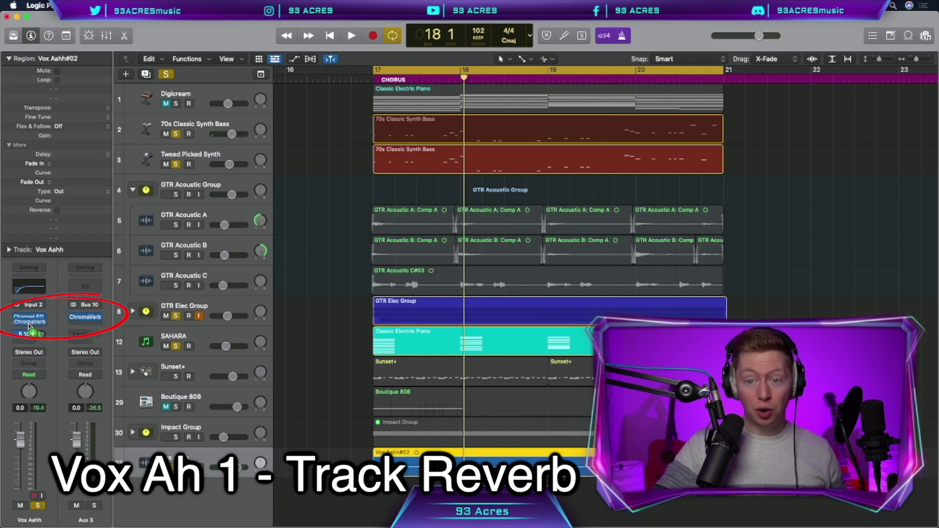
pyautogui.moveTo(29, 326); pyautogui.dragTo(29, 326)
pyautogui.click(30, 317)
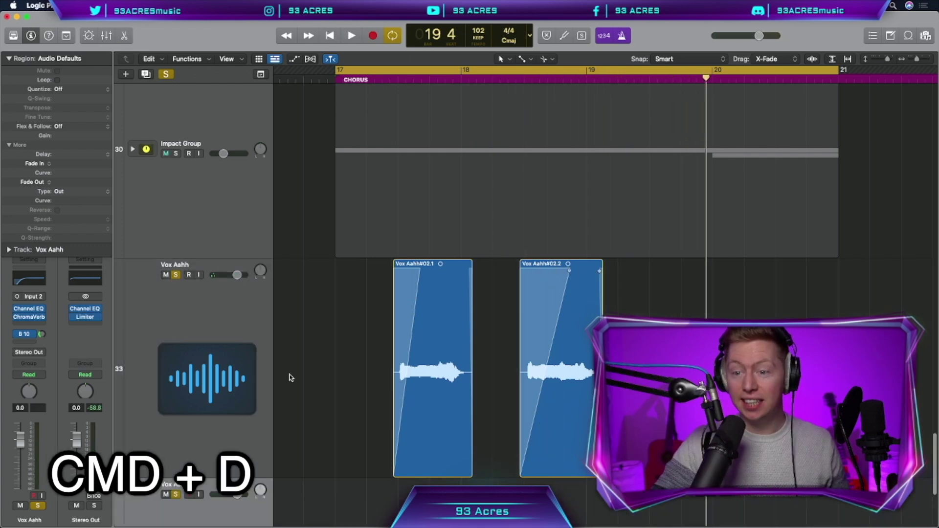
# Duplicate the Vox Aahh track and name the copy Vox Aahh B for a second vocal part.
pyautogui.press('super+d')
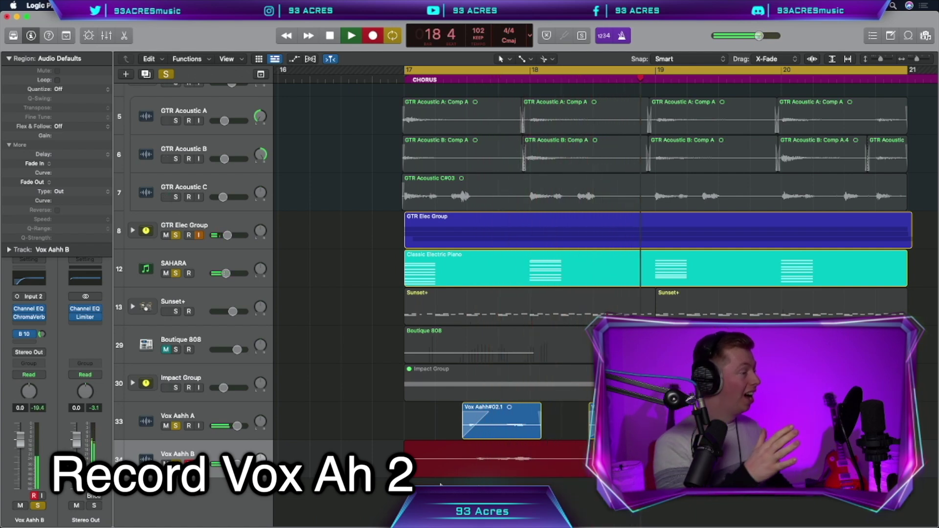
# Finish recording the second aah part on the Vox Aahh B track and trim the start of the take.
pyautogui.press('space')
pyautogui.moveTo(405, 467); pyautogui.dragTo(433, 471)
pyautogui.press('space')
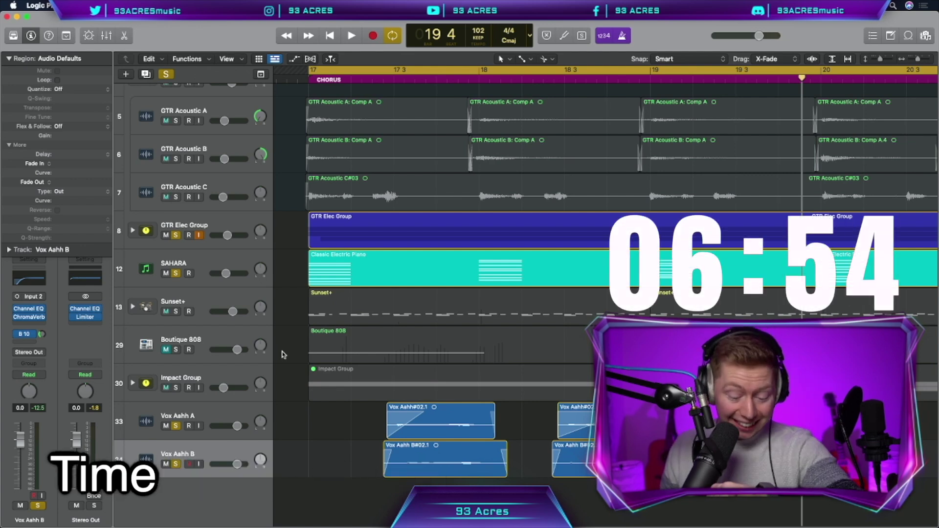
# Create one new audio track on Input 1 below Vox Aahh B for the vocal doubles.
pyautogui.press('alt+super+n')
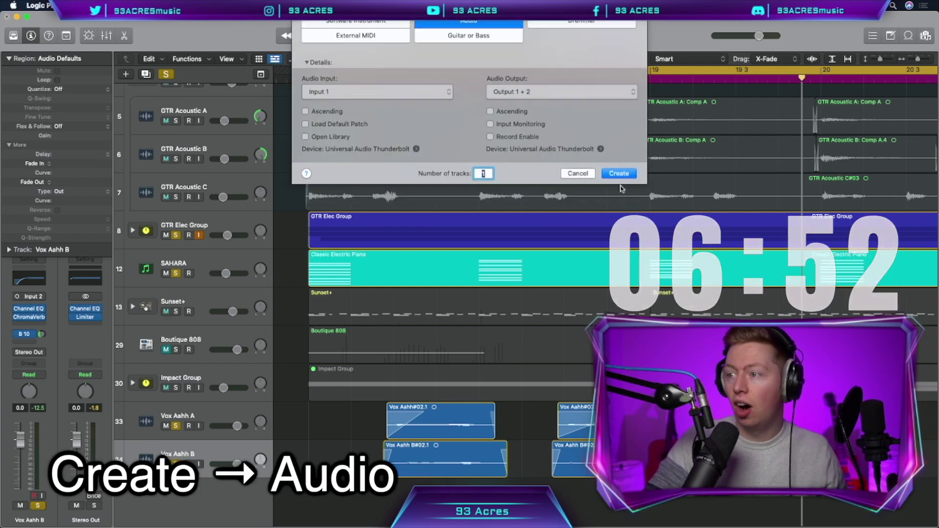
pyautogui.press('Return')
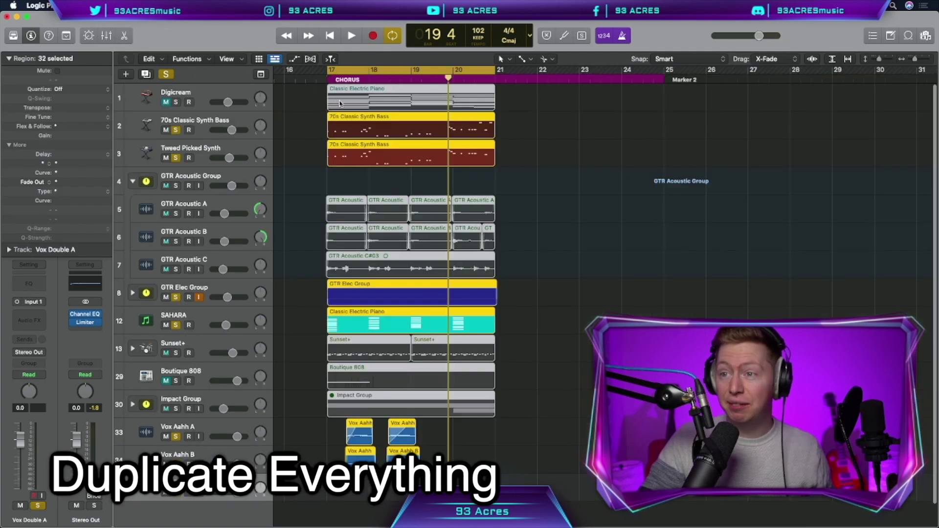
# Duplicate all the chorus regions so they repeat from bar 21, and extend the cycle range to bar 26.
pyautogui.moveTo(340, 103); pyautogui.dragTo(509, 105)
pyautogui.moveTo(494, 70); pyautogui.dragTo(706, 71)
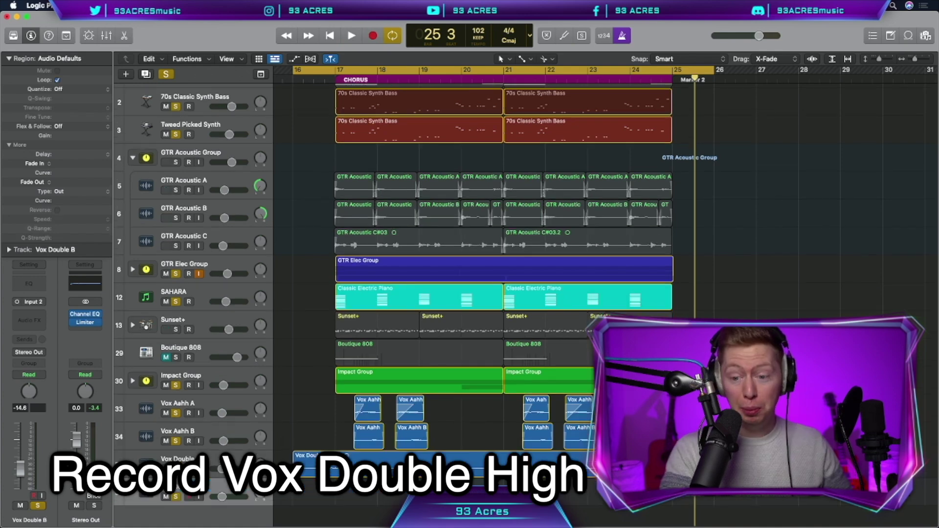
# Record the high vocal doubles over the extended chorus on the Vox Double B and Vox Double C tracks.
pyautogui.press('r')
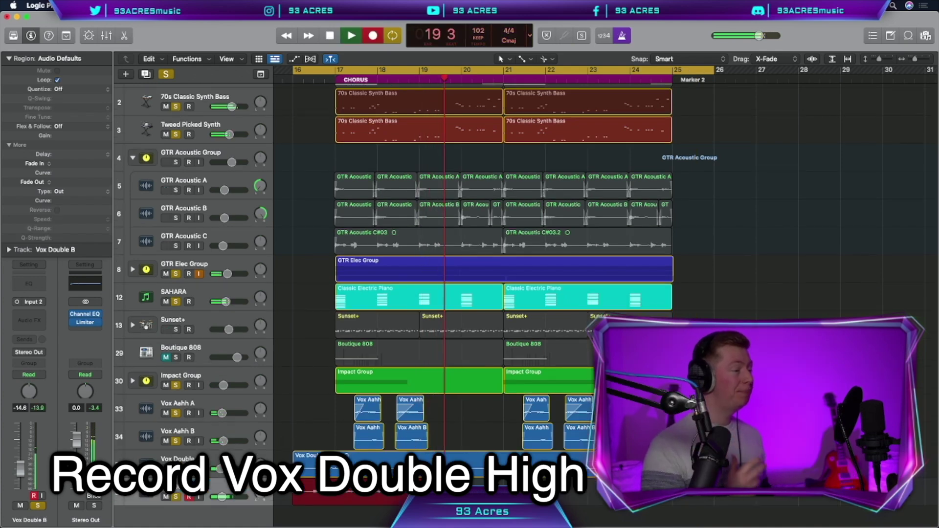
pyautogui.press('space')
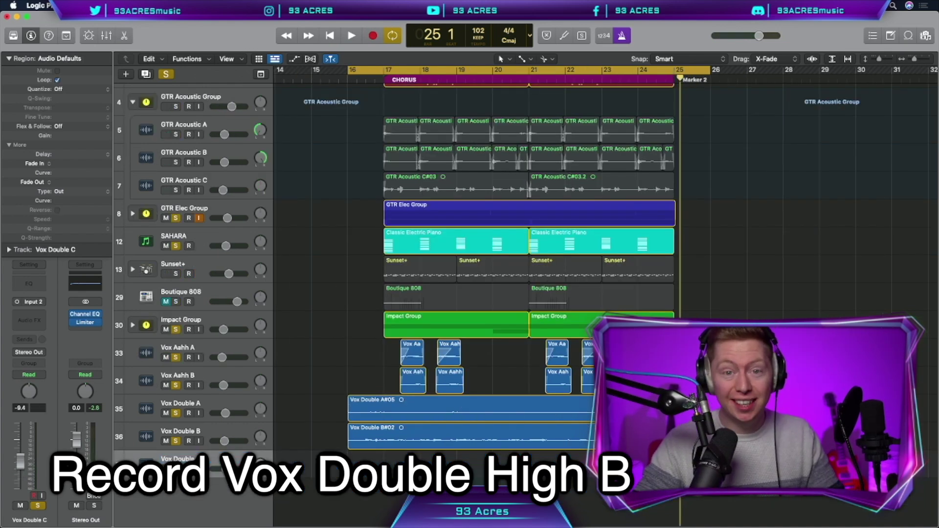
pyautogui.press('r')
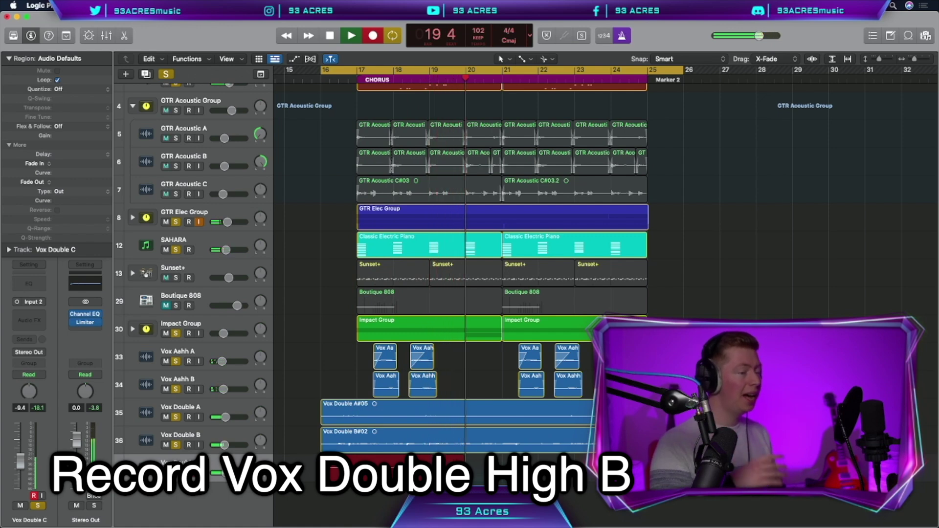
pyautogui.press('space')
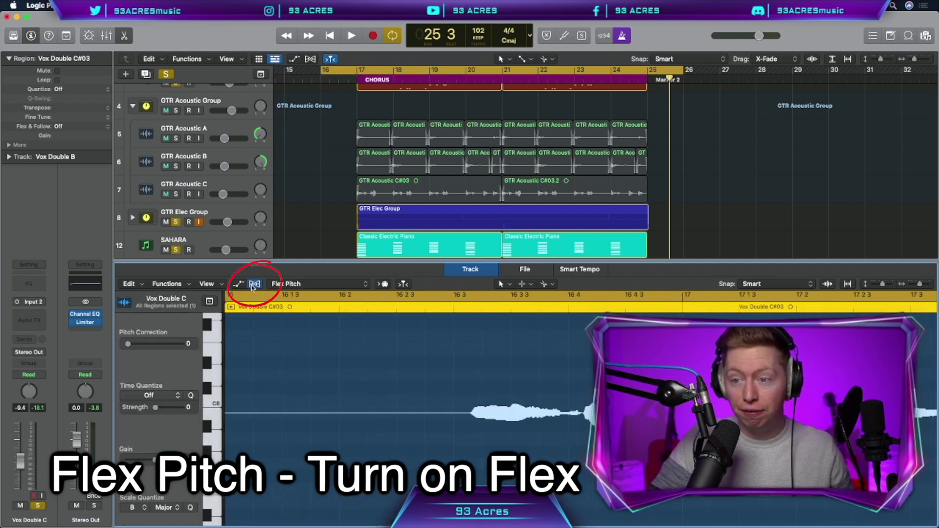
# Tune the Vox Double C take in Flex Pitch with pitch correction at 100, lowered vibrato and scale quantize in B Major.
pyautogui.click(326, 284)
pyautogui.click(294, 283)
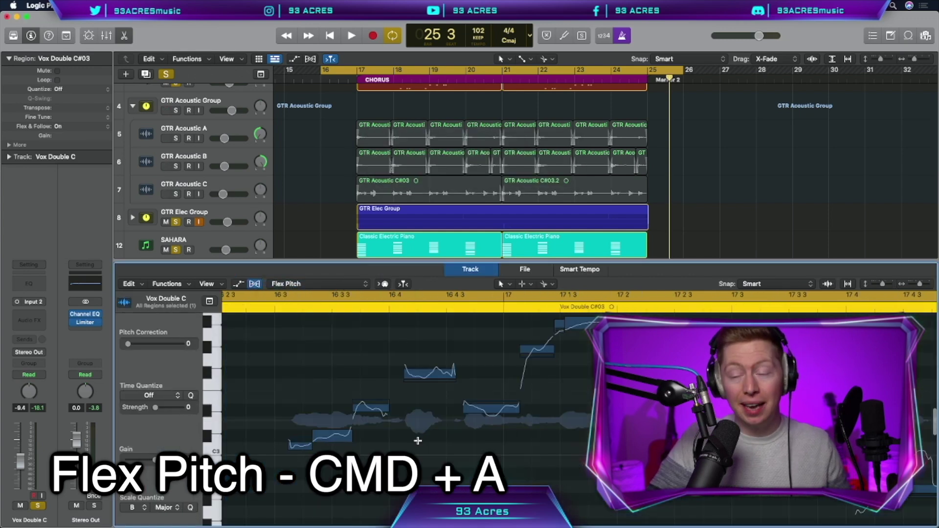
pyautogui.press('super+a')
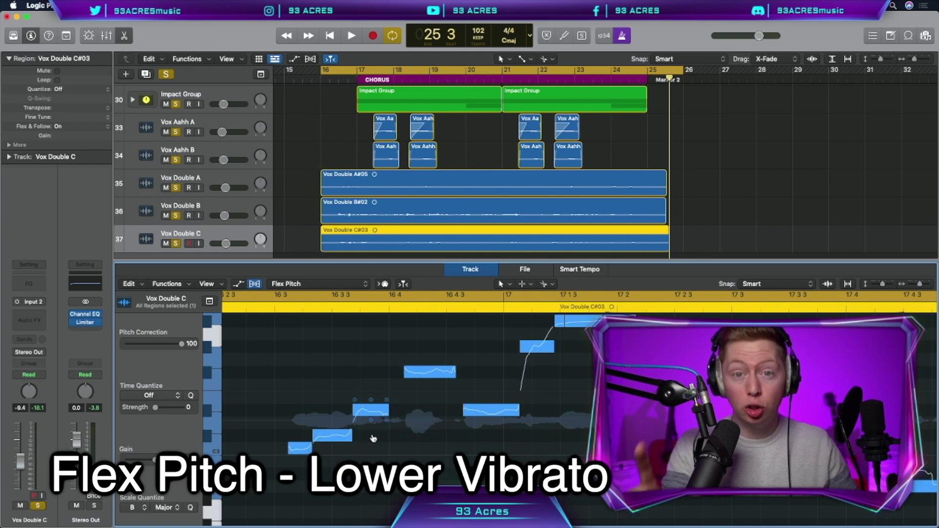
pyautogui.click(381, 428)
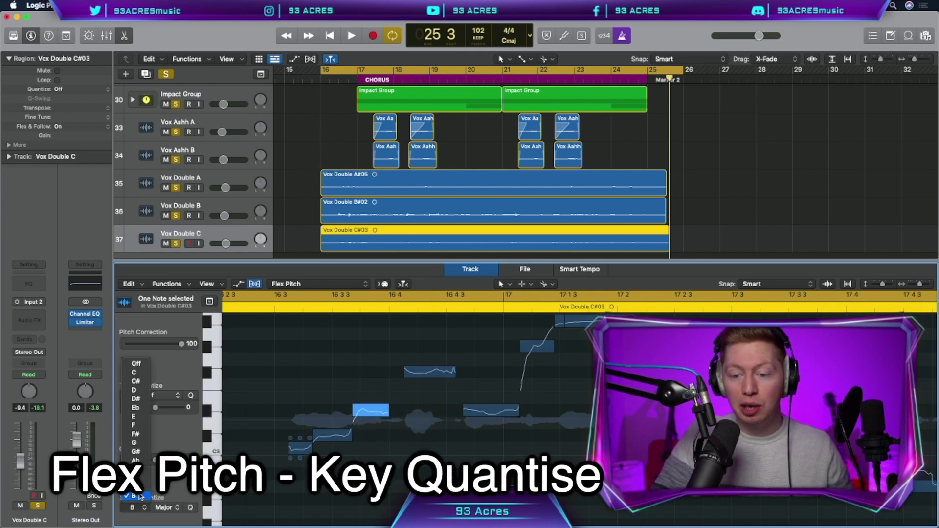
pyautogui.click(156, 497)
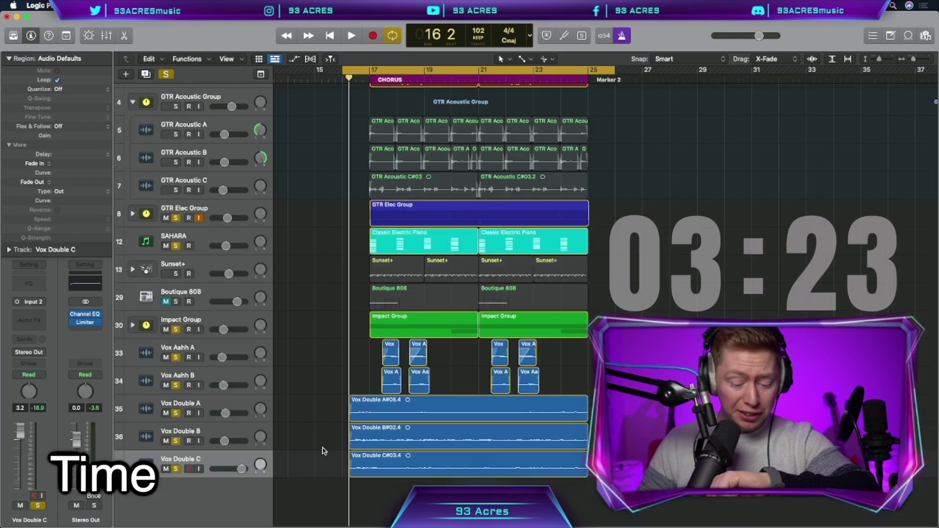
# Duplicate the vocal track for Vox Harmony A and tune its take with pitch correction 100, 1/16 Note quantize and lowered vibrato.
pyautogui.press('super+d')
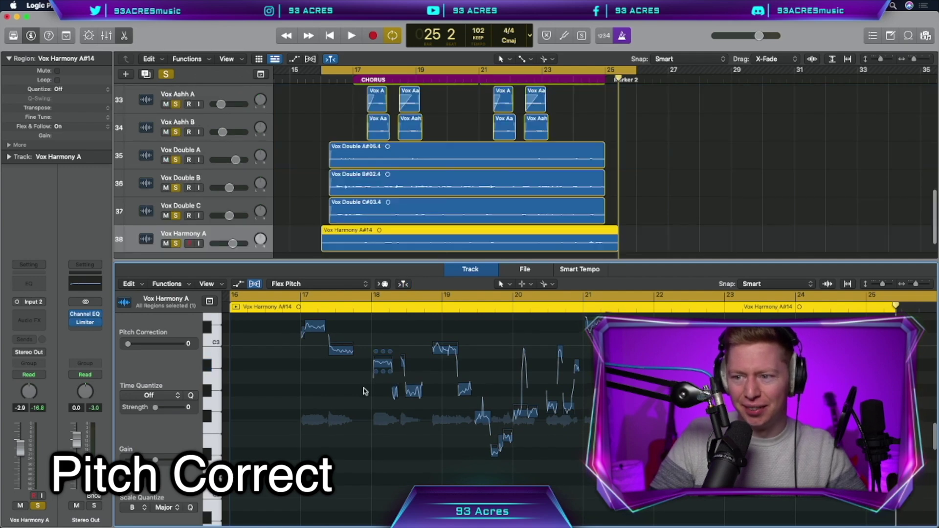
pyautogui.press('super+a')
pyautogui.press('q')
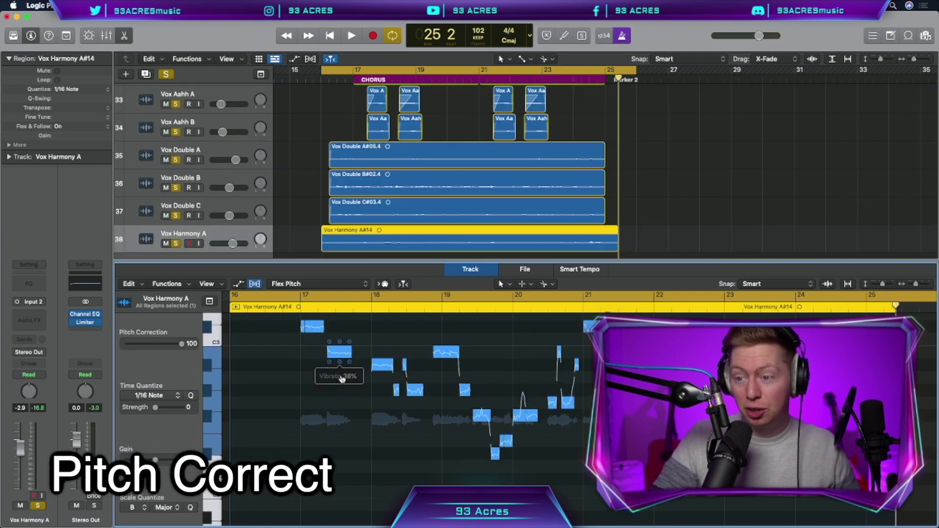
pyautogui.scroll(1, 342, 378)
pyautogui.moveTo(324, 377); pyautogui.dragTo(325, 380)
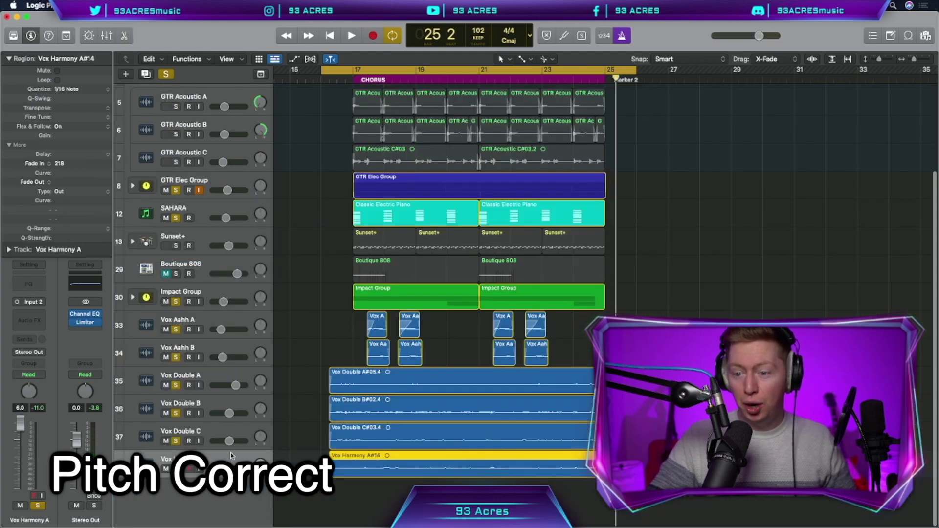
# Duplicate the Vox Harmony A track as Vox Harmony B and record the second harmony over the chorus.
pyautogui.press('super+d')
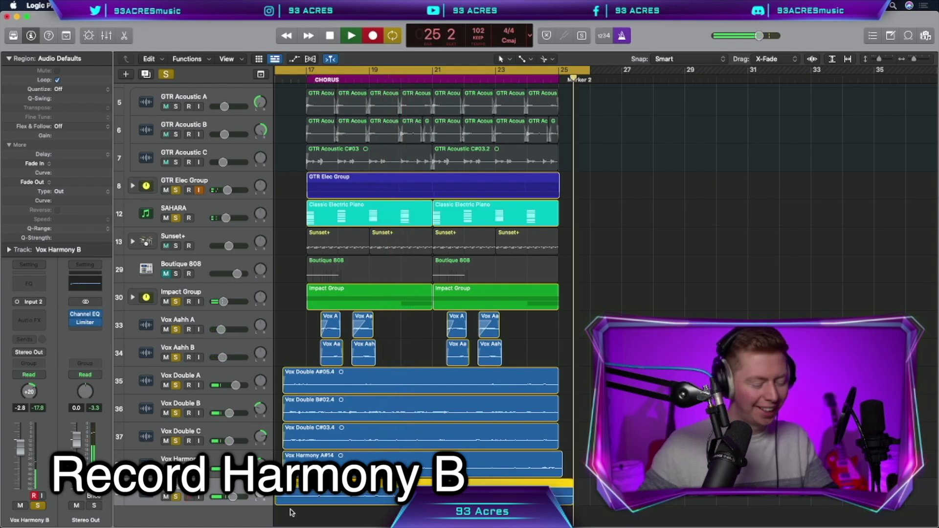
pyautogui.press('space')
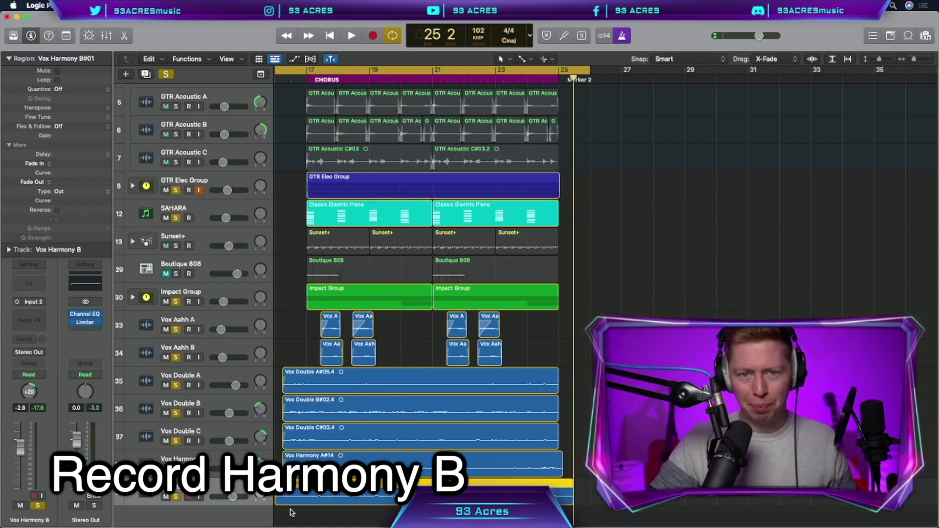
# Record the lead vocal over the full chorus on the Vox Lead track.
pyautogui.scroll(-3, 451, 443)
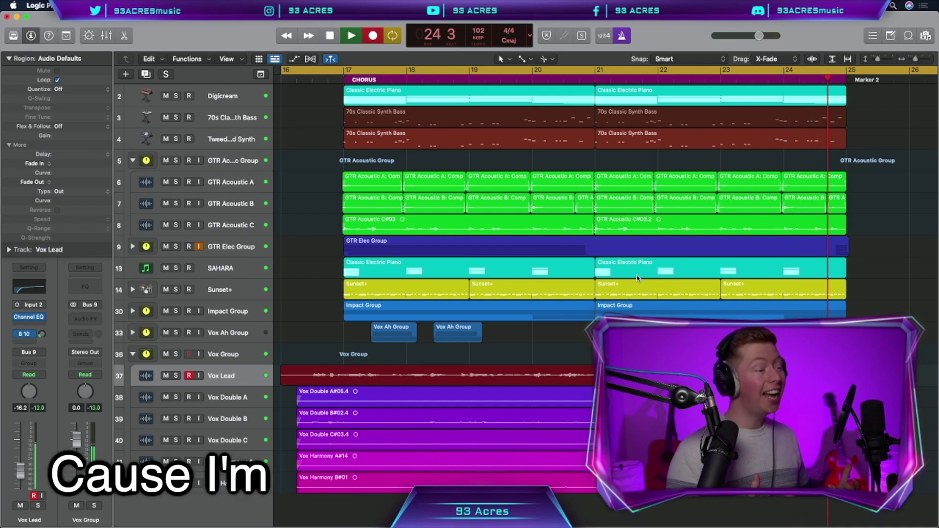
pyautogui.press('space')
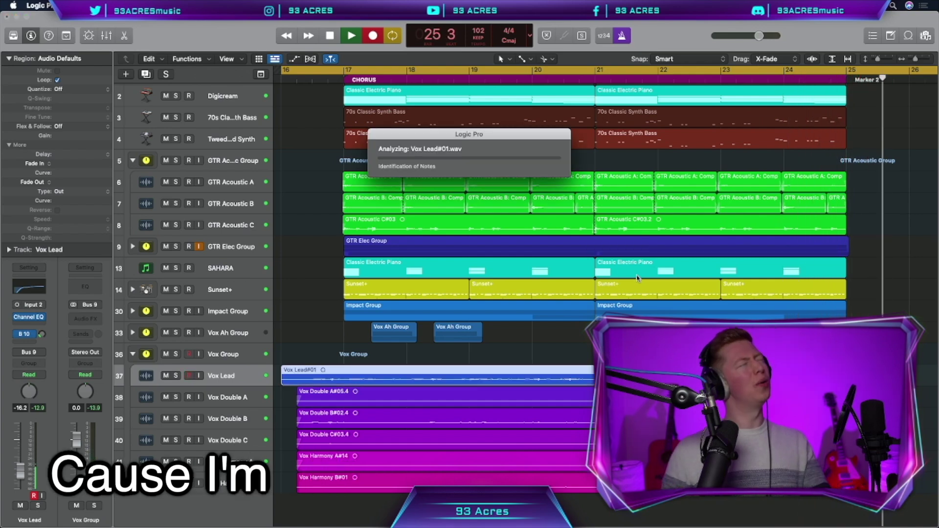